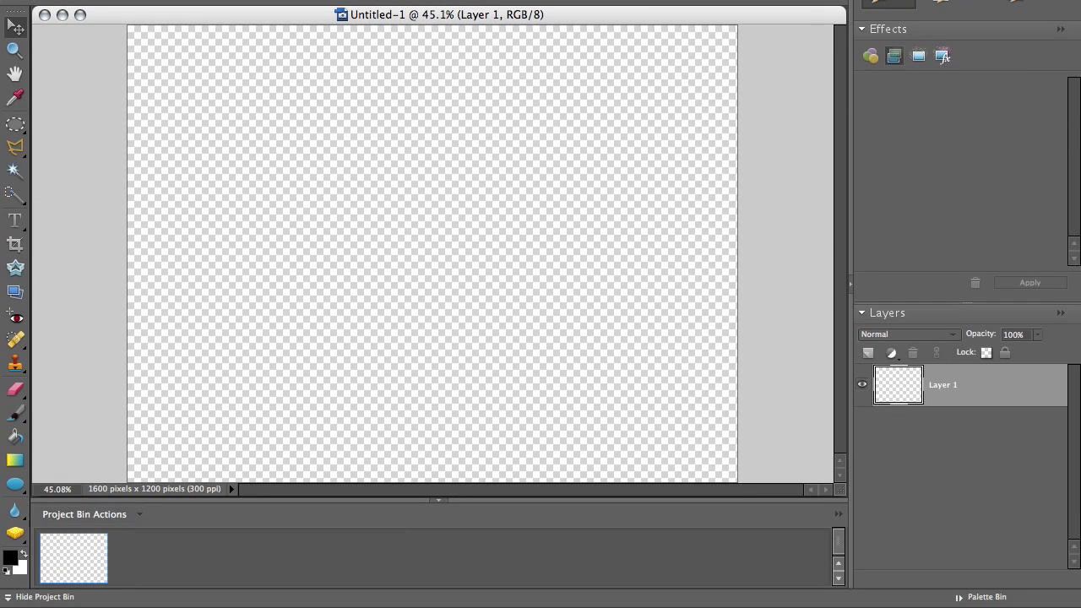
Step: Set the foreground colour to a bright cyan (18b3cf)
left_click(10, 557)
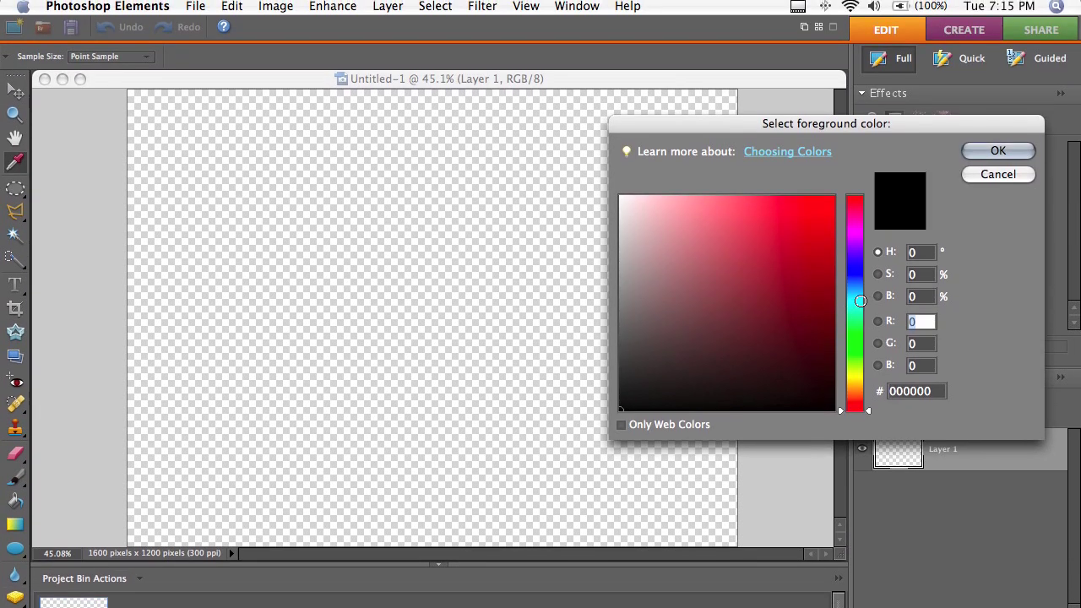
left_click(860, 300)
left_click(809, 219)
left_click(828, 276)
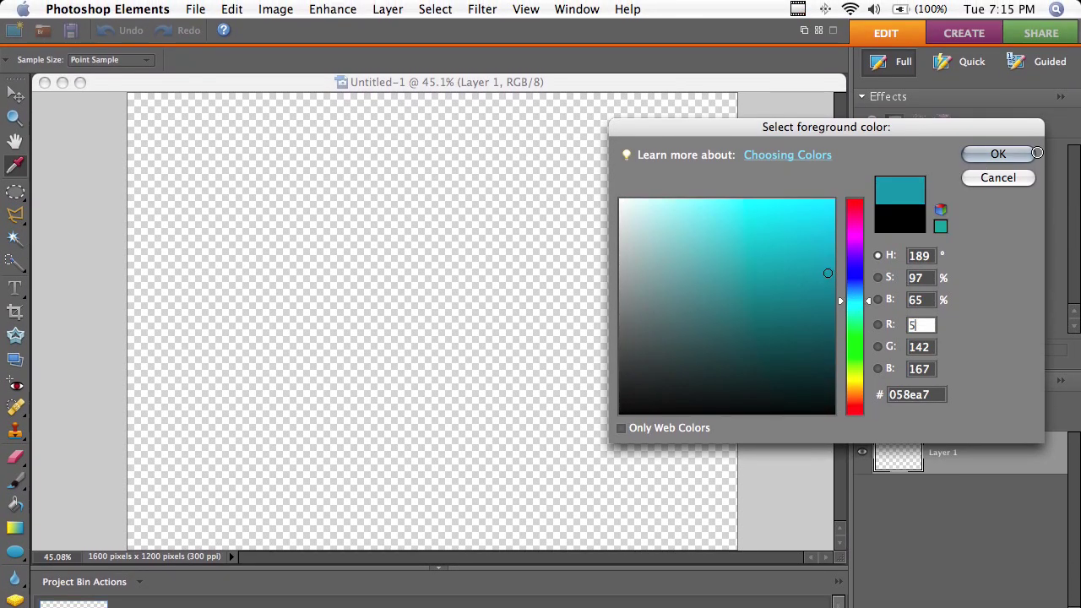
left_click(806, 260)
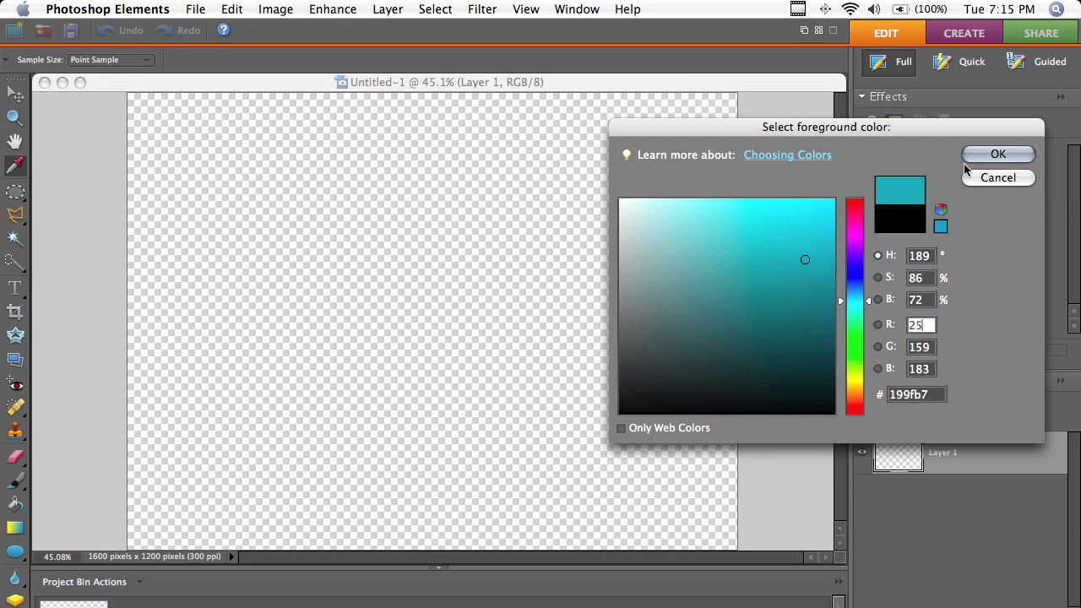
left_click(811, 240)
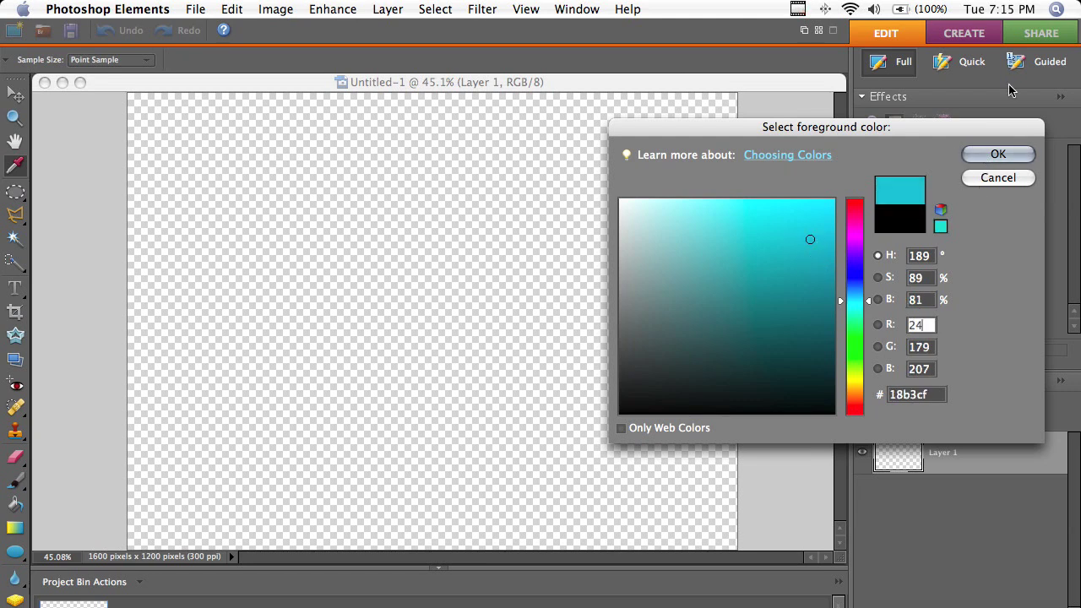
left_click(999, 153)
Step: Pick a darker teal, around 108ba6, for the background colour
left_click(19, 566)
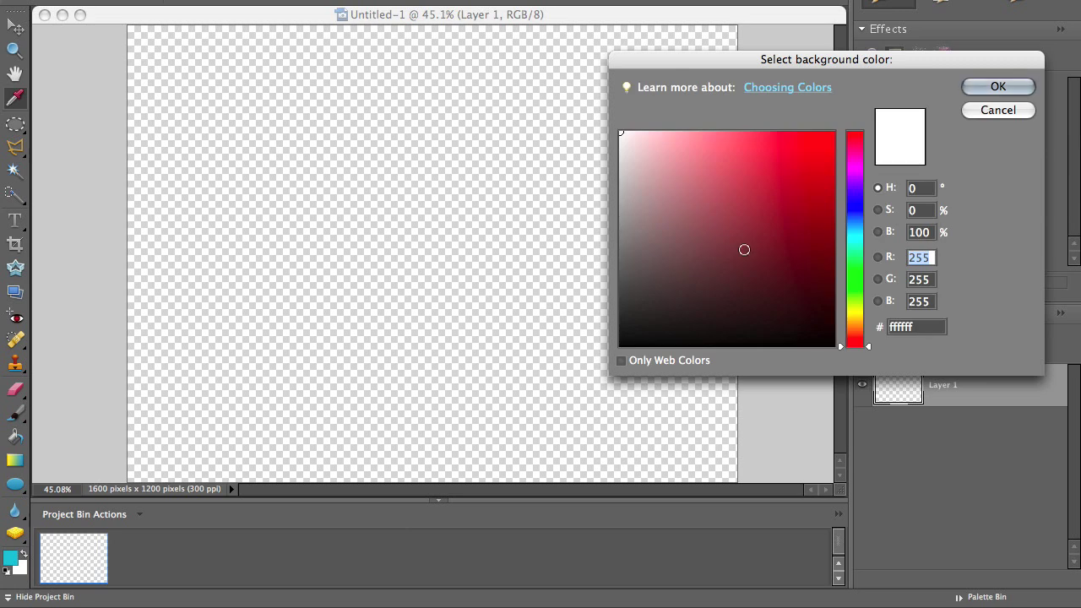
left_click(855, 232)
left_click(816, 167)
left_click(813, 203)
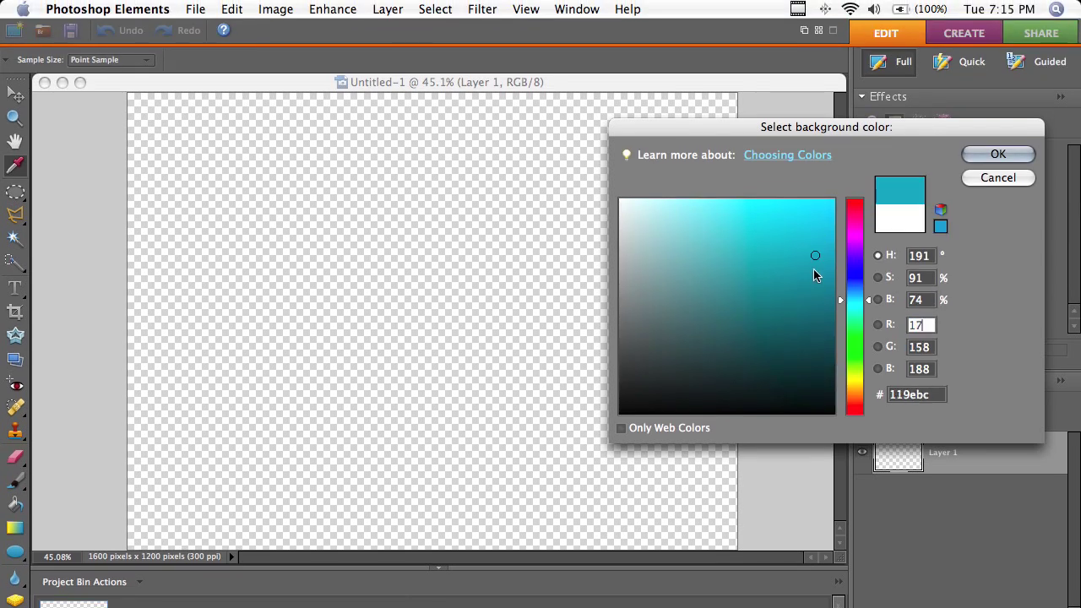
left_click_drag(813, 270, 813, 272)
Step: Confirm the teal background, then drag a radial gradient from the canvas centre, redrawing it once
left_click(996, 153)
key("v")
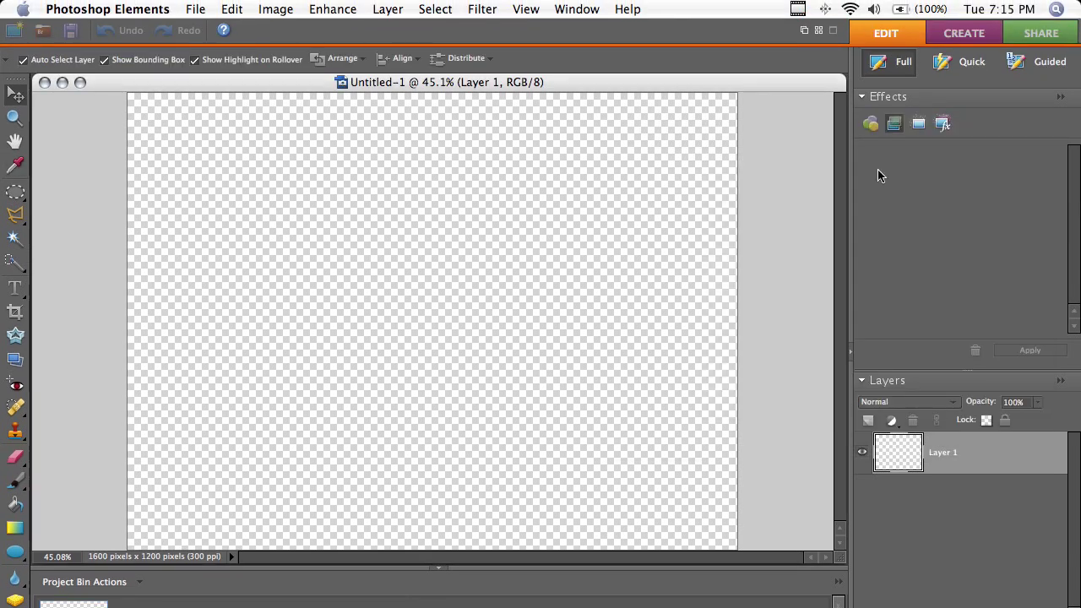
left_click(14, 528)
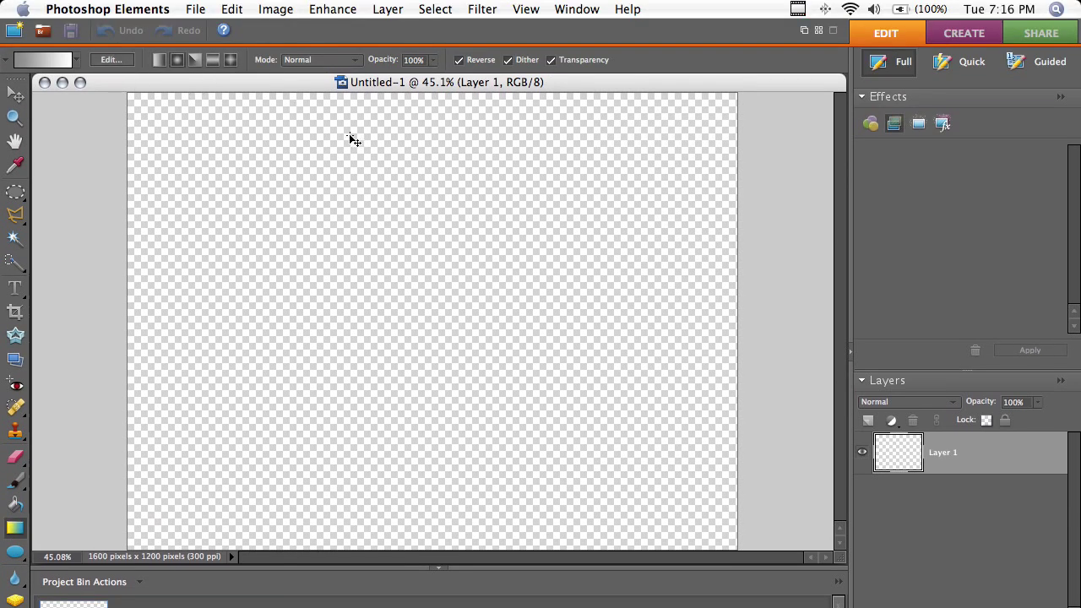
key("super+minus")
key("super+minus")
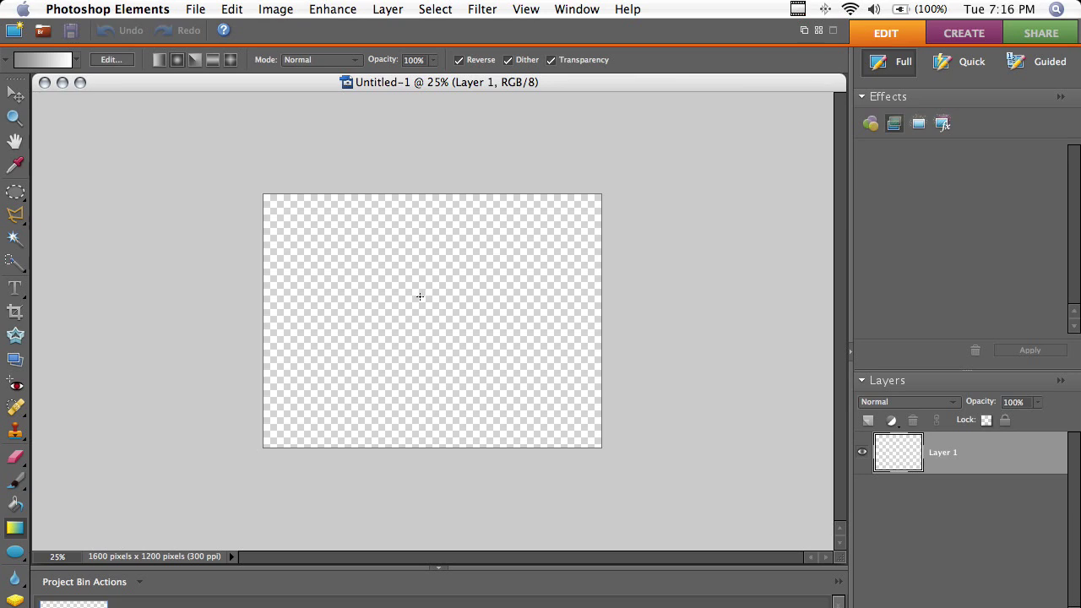
key("super+z")
left_click_drag(435, 314, 445, 475)
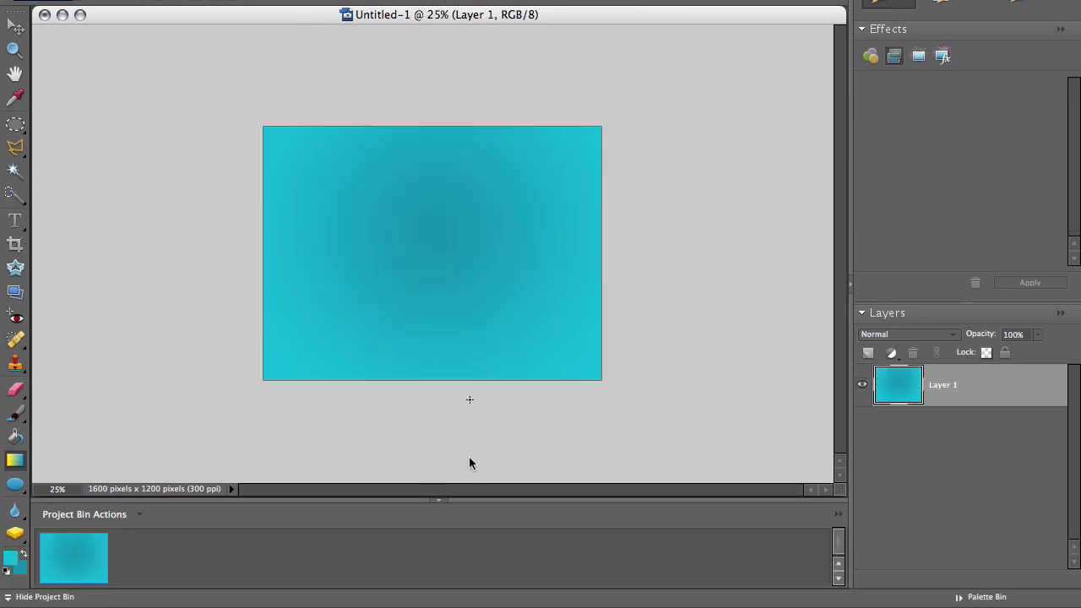
key("super+z")
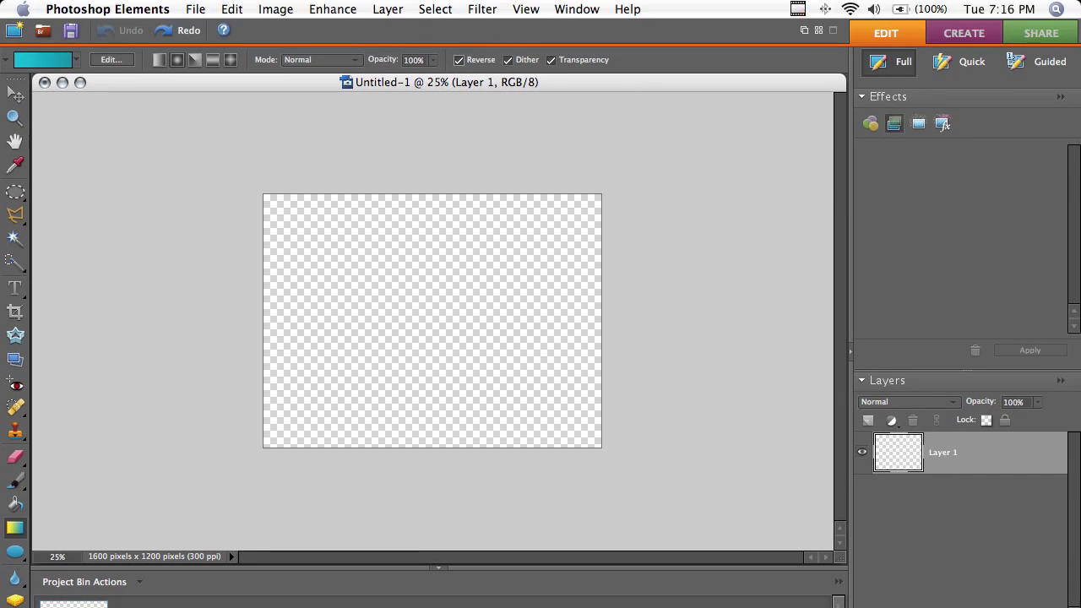
left_click_drag(422, 453, 422, 531)
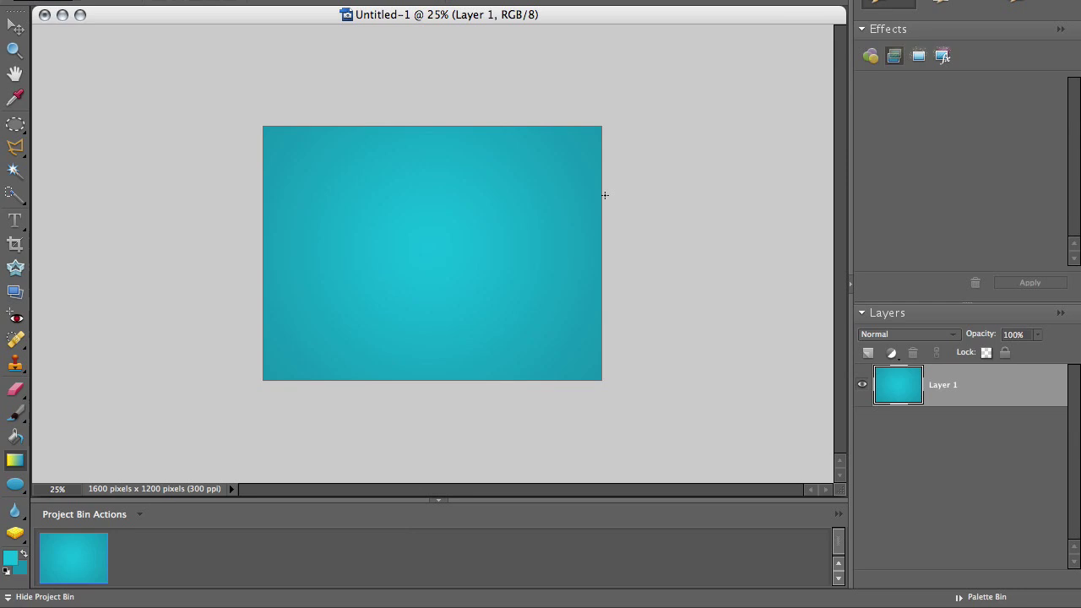
key("super+equal")
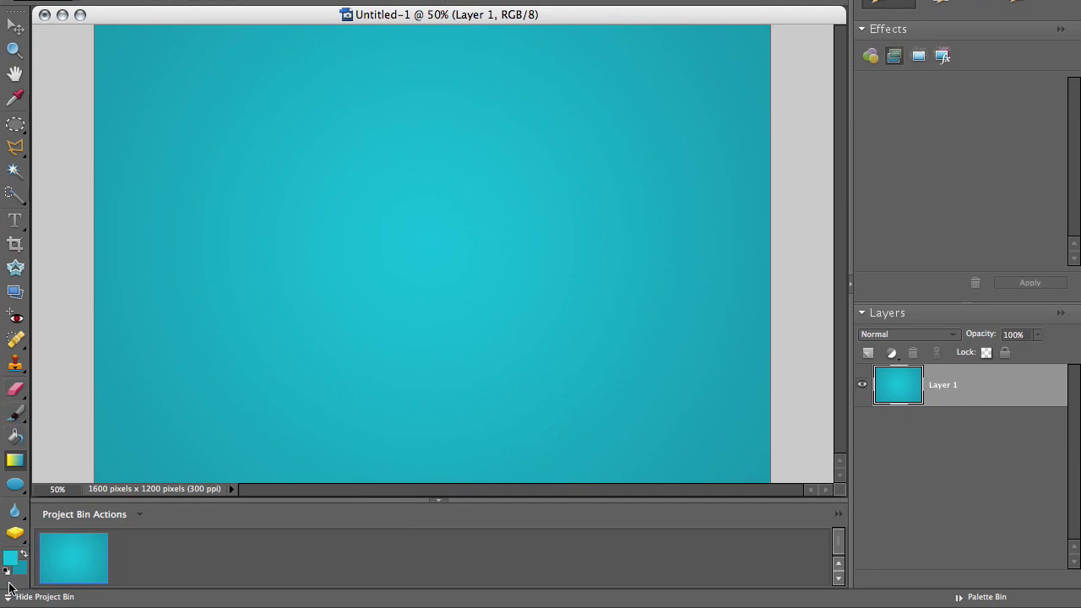
Step: Reset colours to black and white and set up a large hard round brush
left_click(7, 572)
left_click(18, 416)
left_click(56, 61)
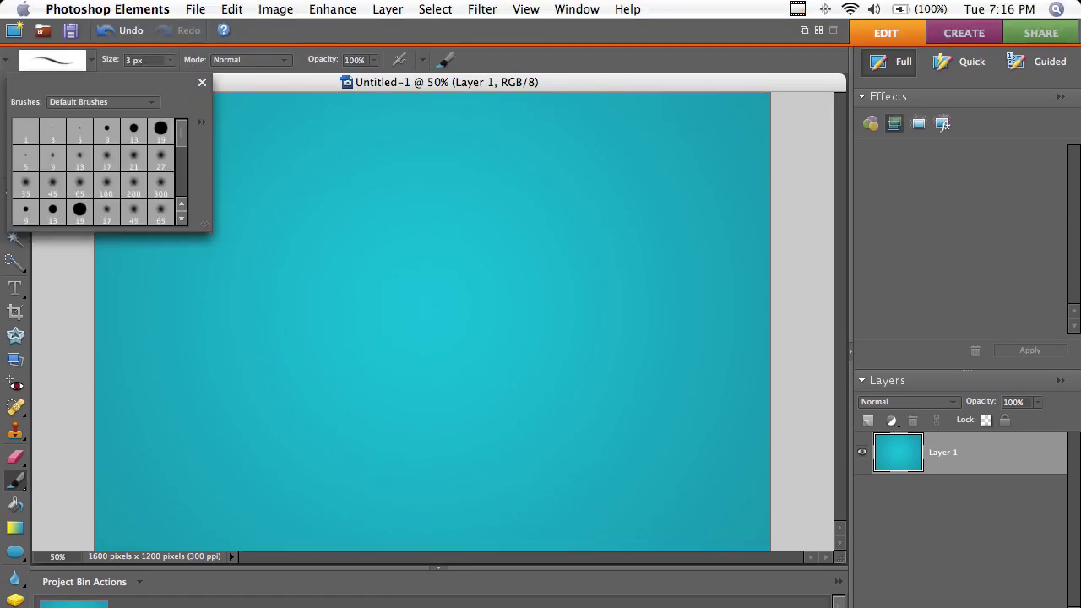
left_click(161, 131)
left_click(367, 285)
key("bracketright")
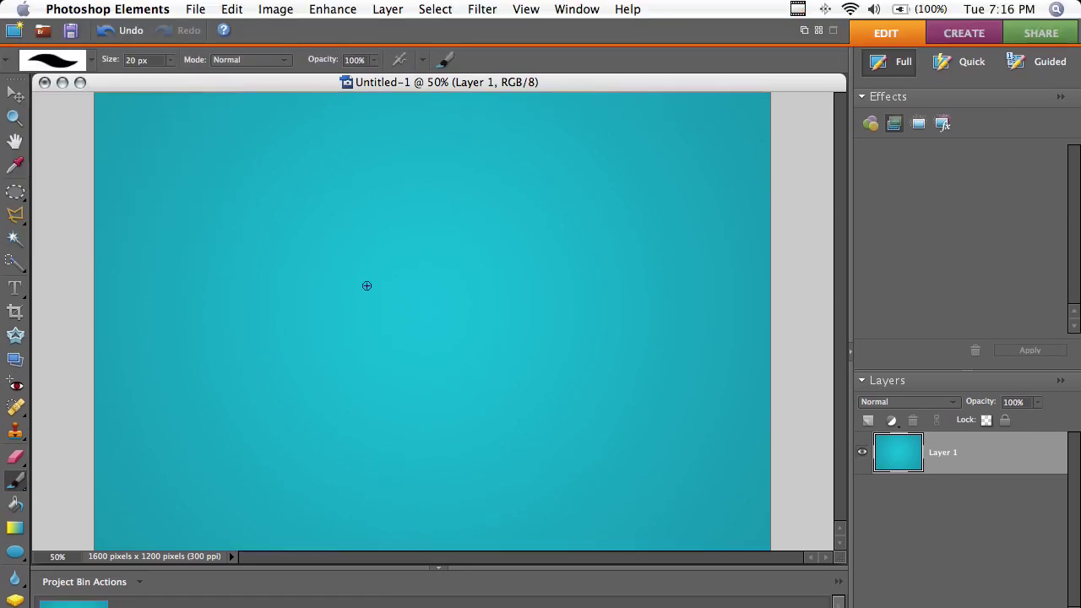
key("bracketright")
key("bracketright")
key("bracketright")
key("bracketright")
key("bracketright")
key("bracketright")
key("bracketright")
key("bracketright")
Step: Stamp eight overlapping black blobs to form the first cloud
left_click(309, 280)
left_click(359, 286)
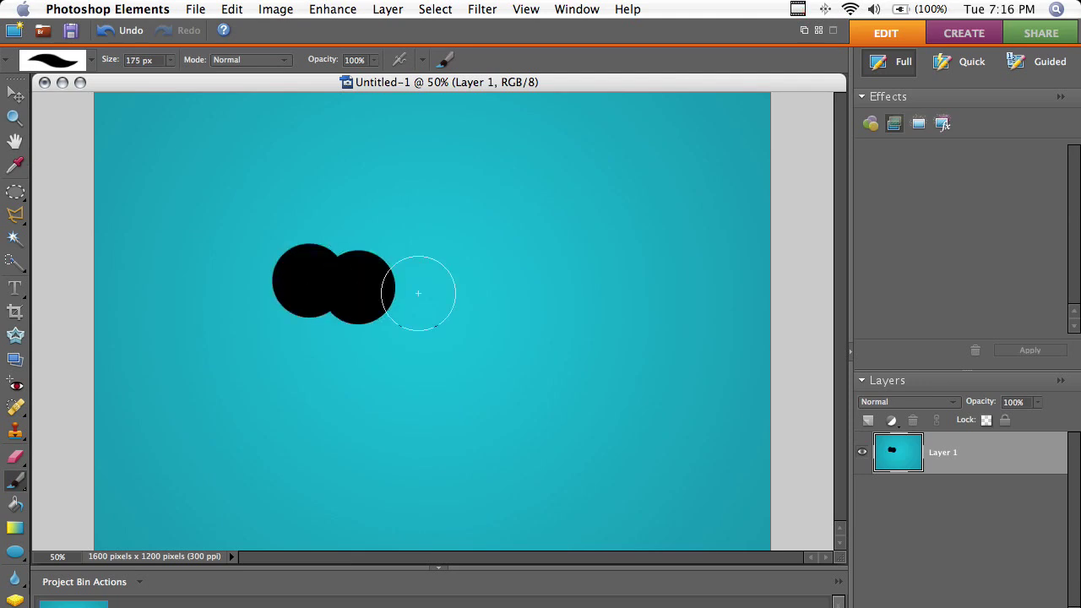
left_click(414, 283)
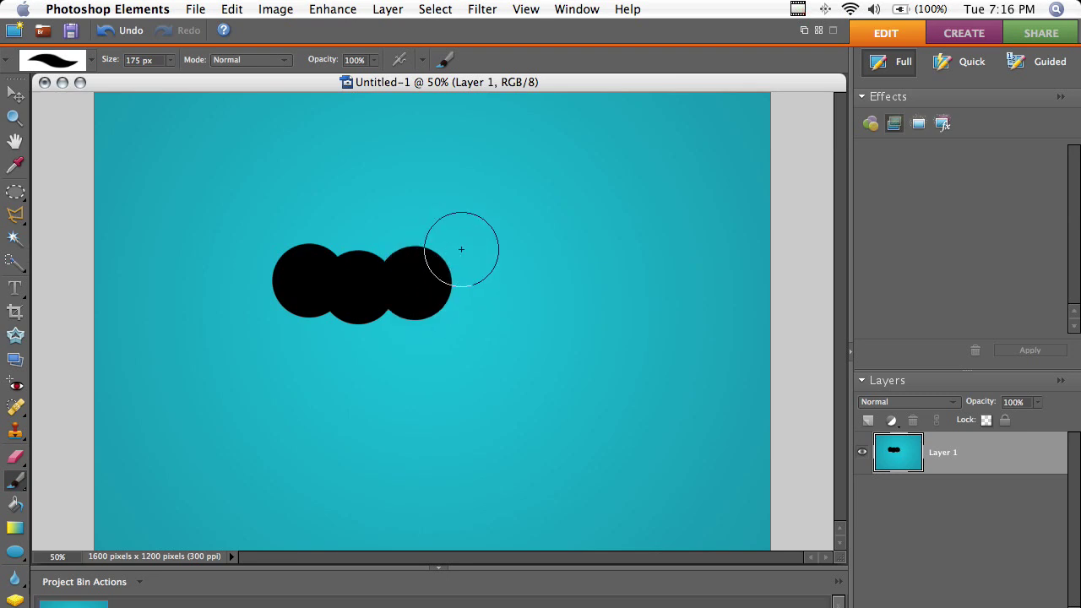
left_click(470, 265)
left_click(438, 218)
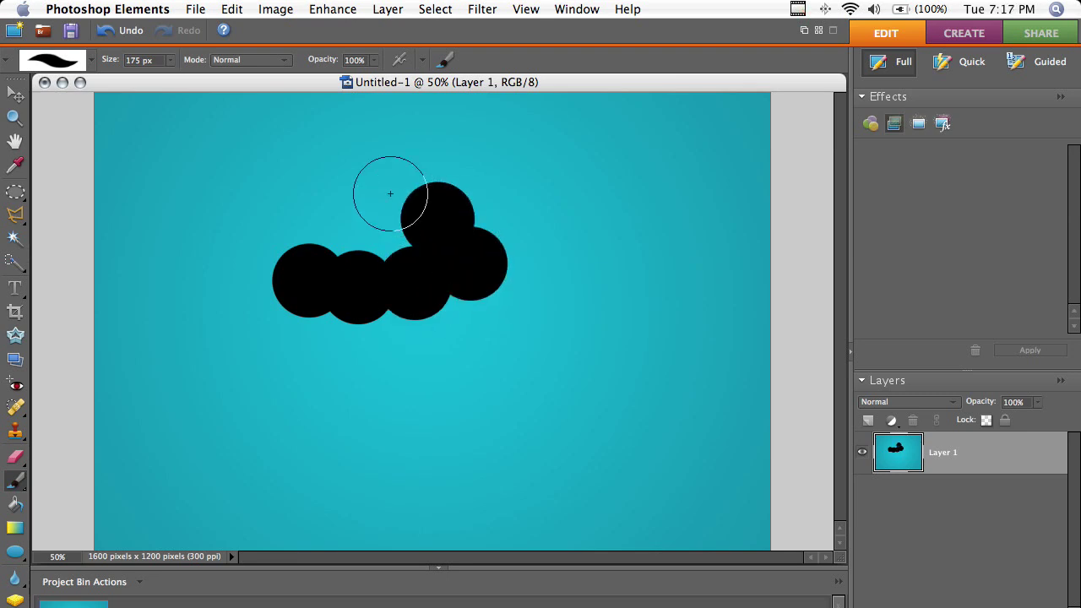
left_click(372, 221)
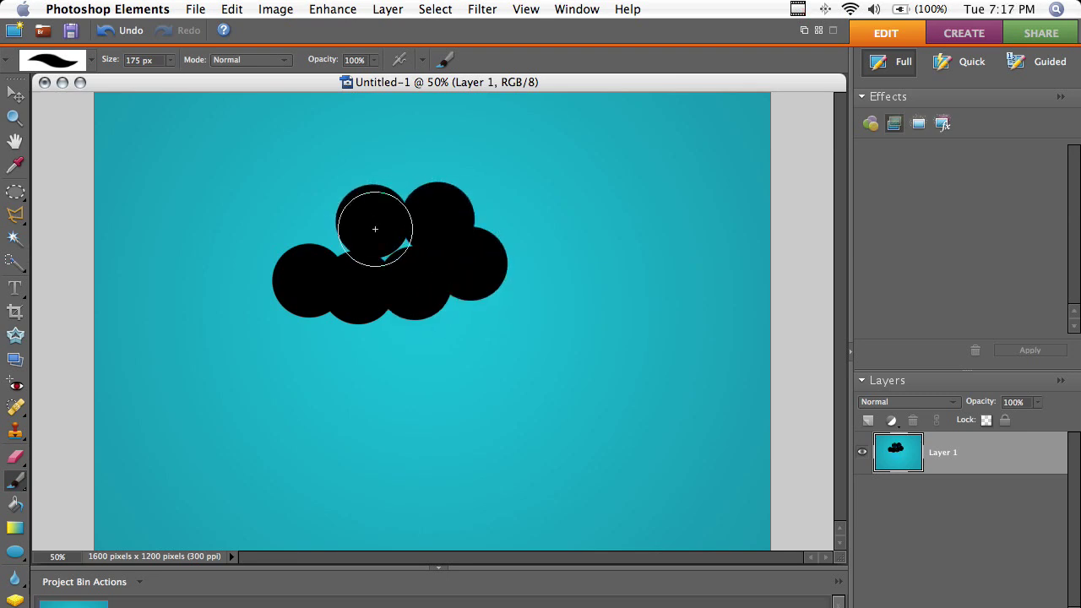
left_click(327, 231)
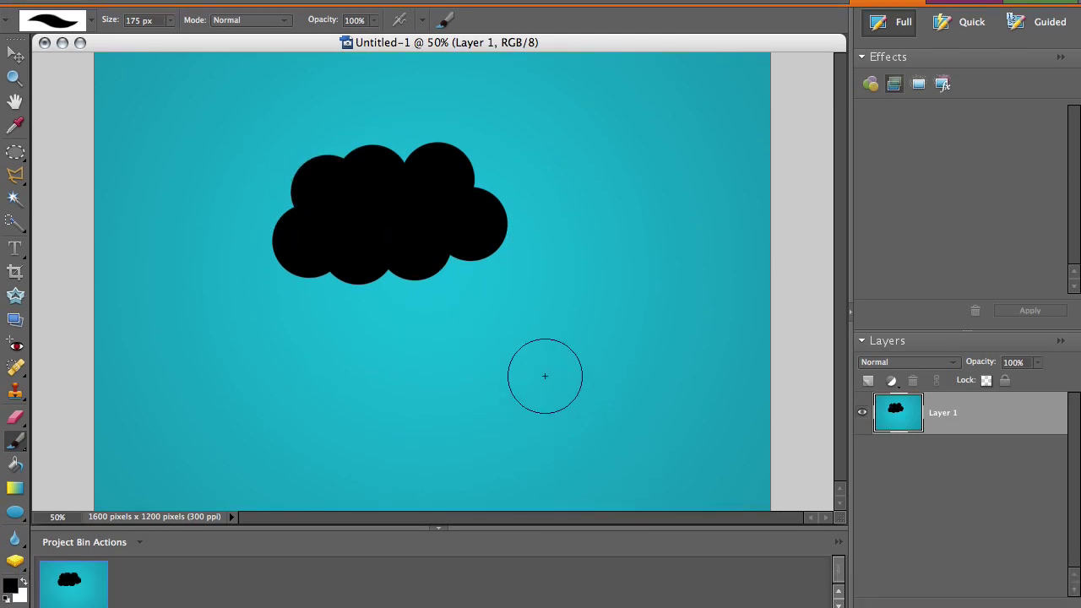
left_click(546, 415)
Step: Start a second cloud lower right with smaller, then slightly larger, black blobs
key("bracketleft")
key("bracketleft")
left_click(494, 358)
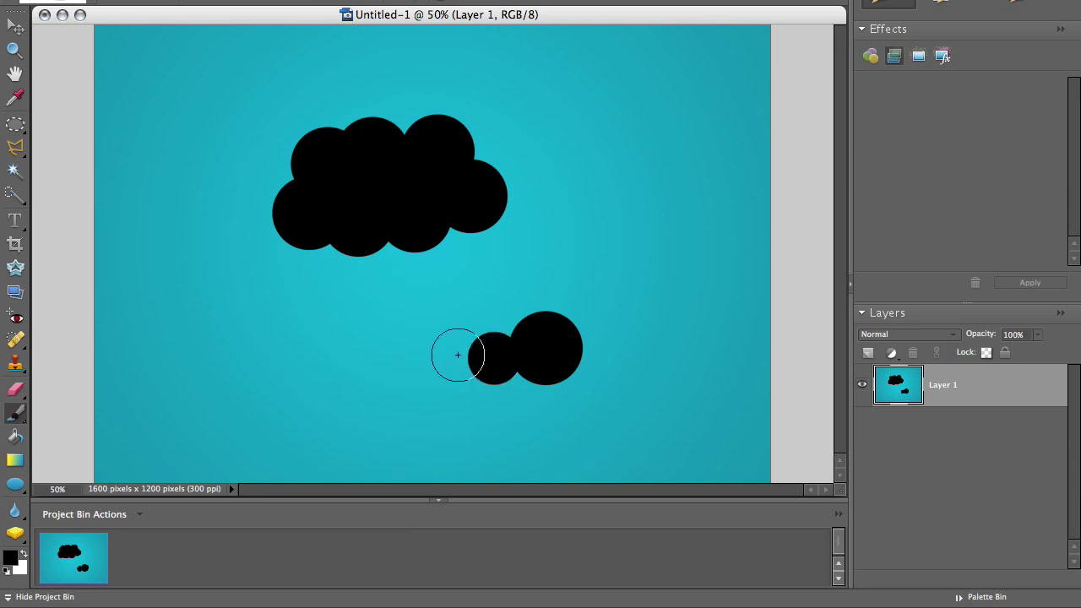
left_click(447, 367)
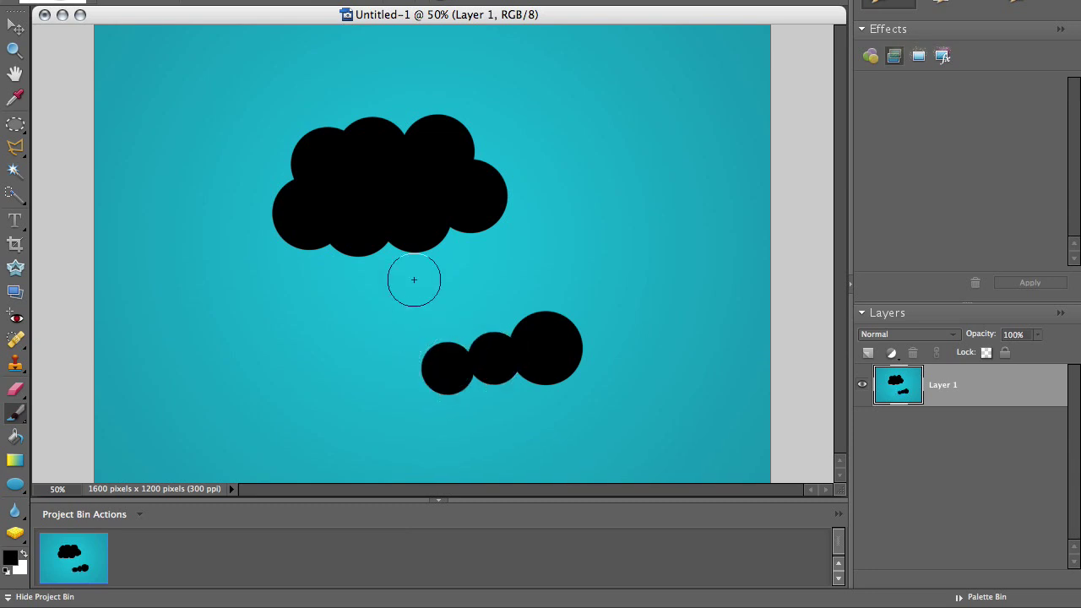
key("bracketright")
key("bracketright")
left_click(417, 334)
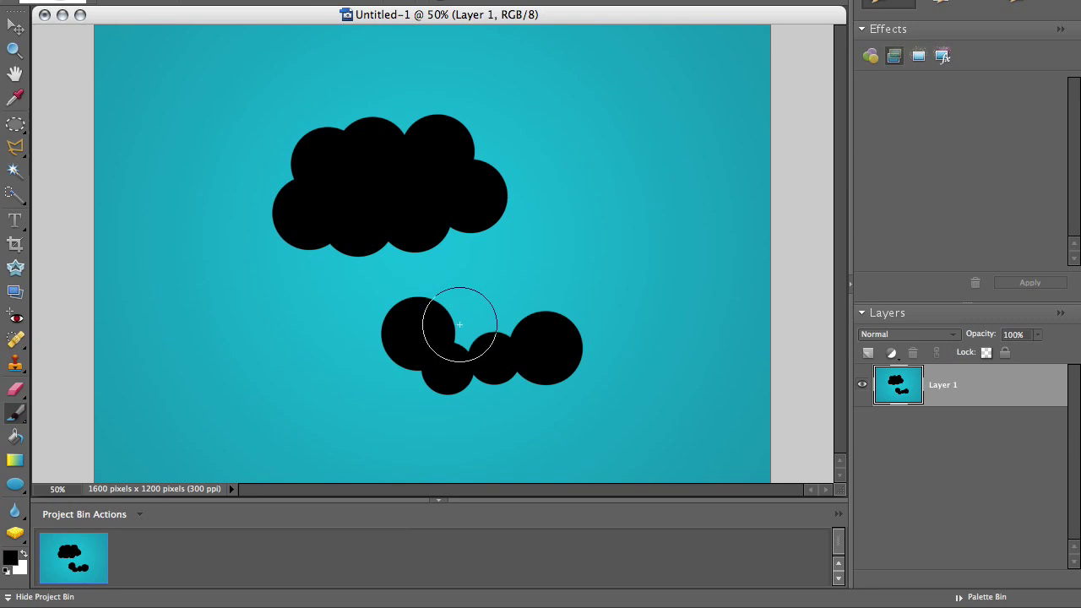
left_click(459, 317)
left_click(514, 302)
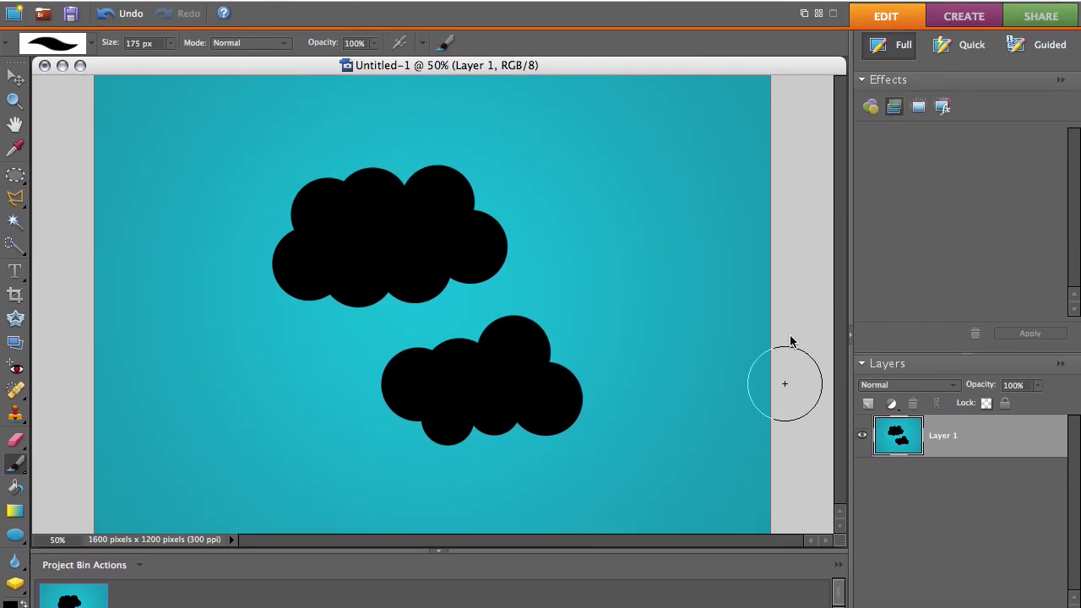
Step: Undo the last three blobs, add a new layer, and stamp four black circles as a cloud
key("super+z")
key("super+z")
key("super+z")
key("super+z")
key("super+z")
key("super+z")
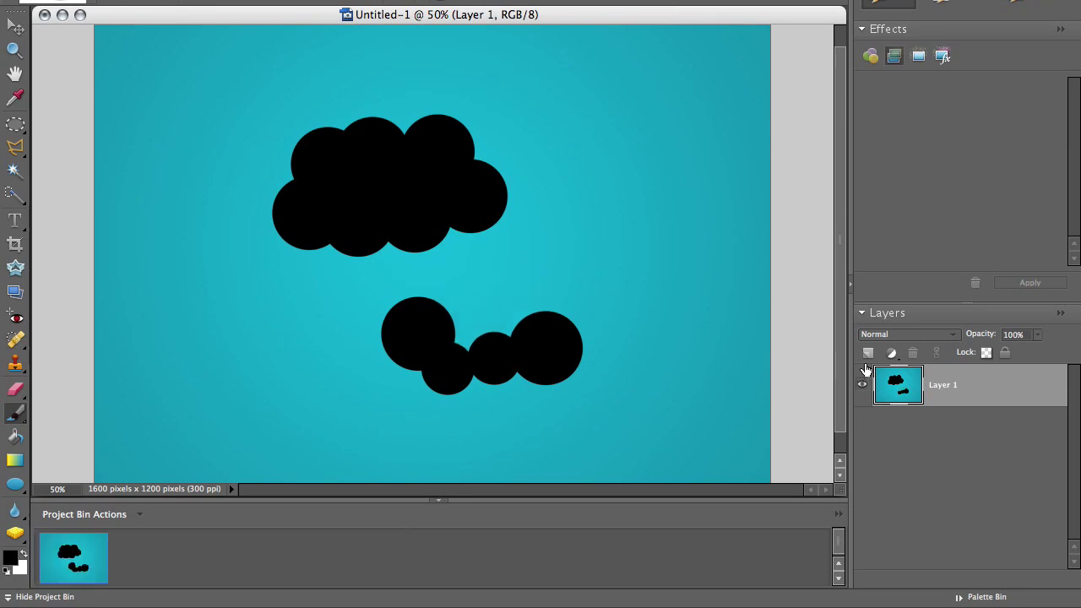
key("super+z")
key("super+z")
key("super+z")
key("super+z")
key("super+z")
key("super+z")
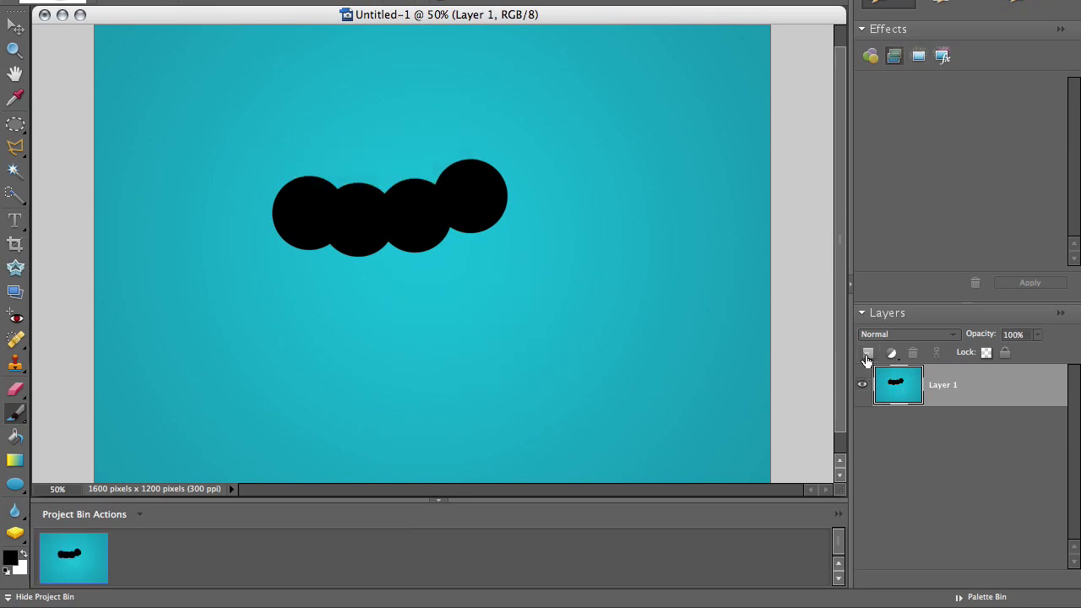
key("super+z")
key("super+shift+alt+n")
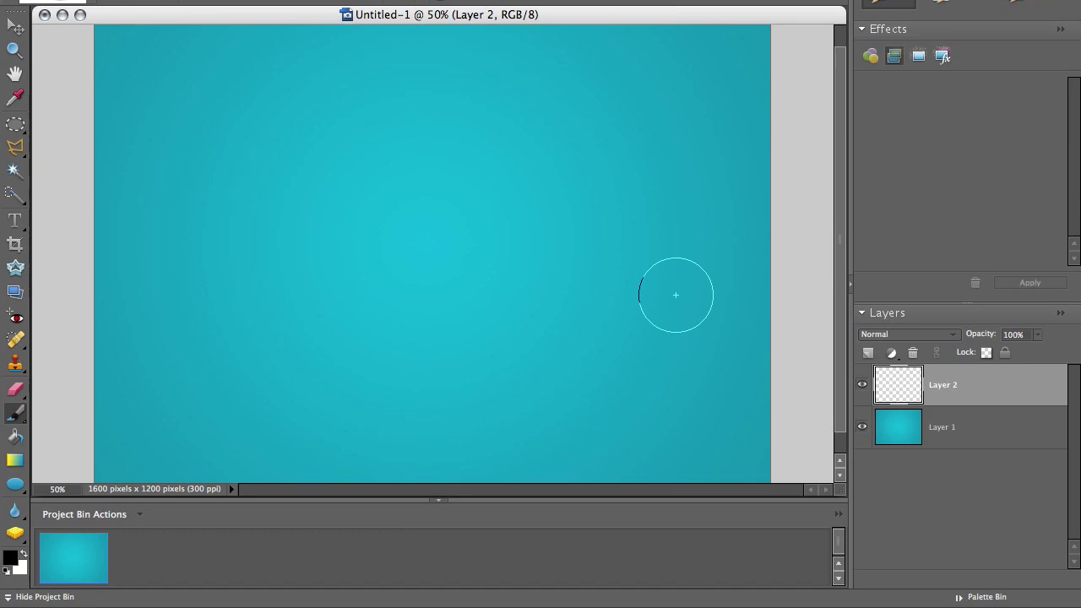
left_click(280, 254)
left_click(335, 283)
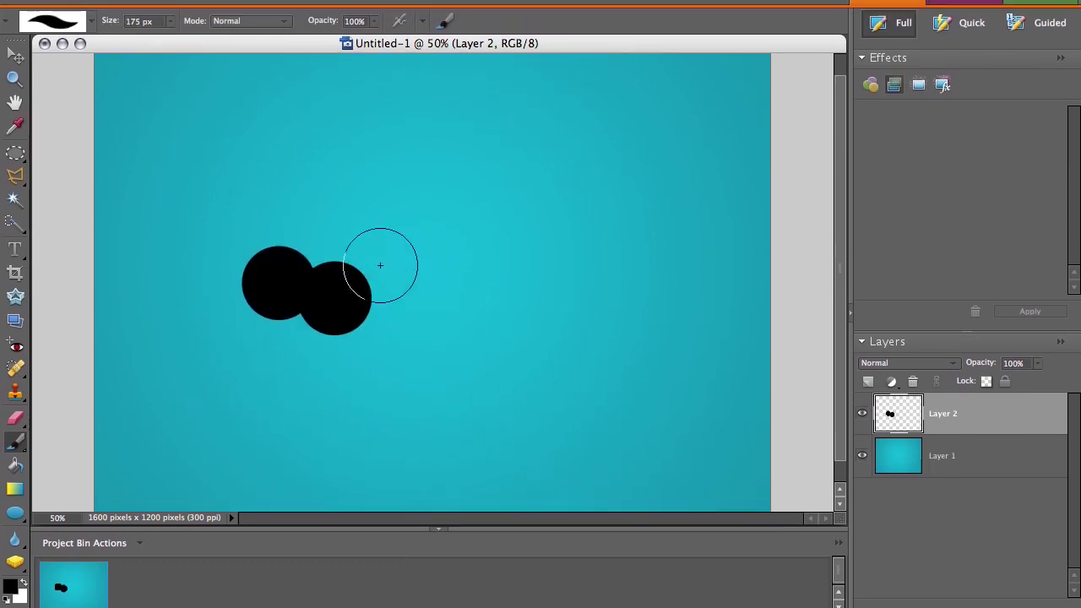
left_click(402, 272)
left_click(375, 250)
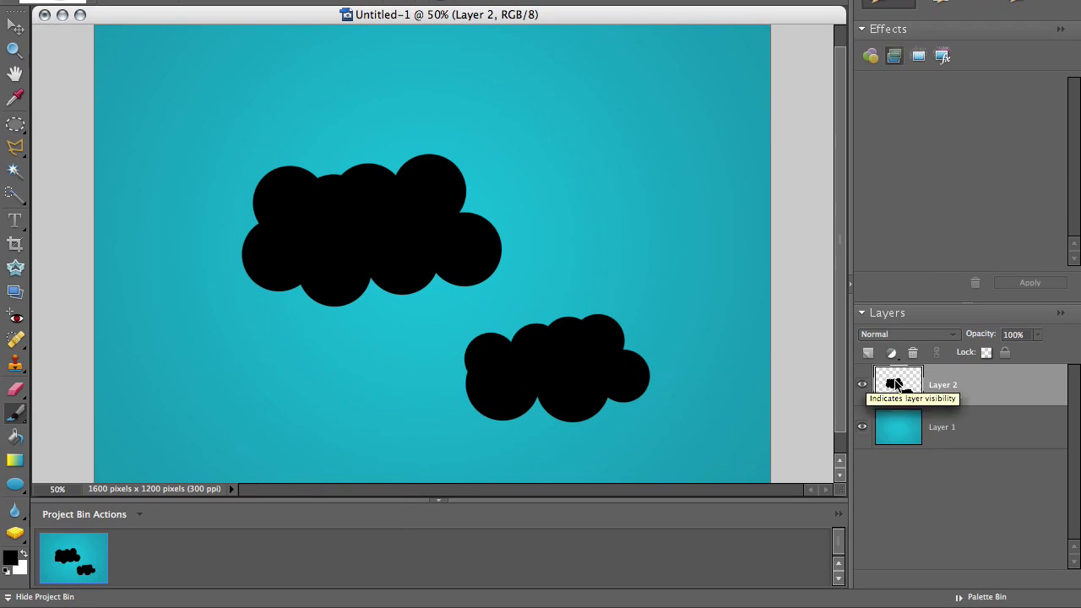
Step: Duplicate Layer 2 as Layer 2 copy and hide both cloud layers
right_click(895, 380)
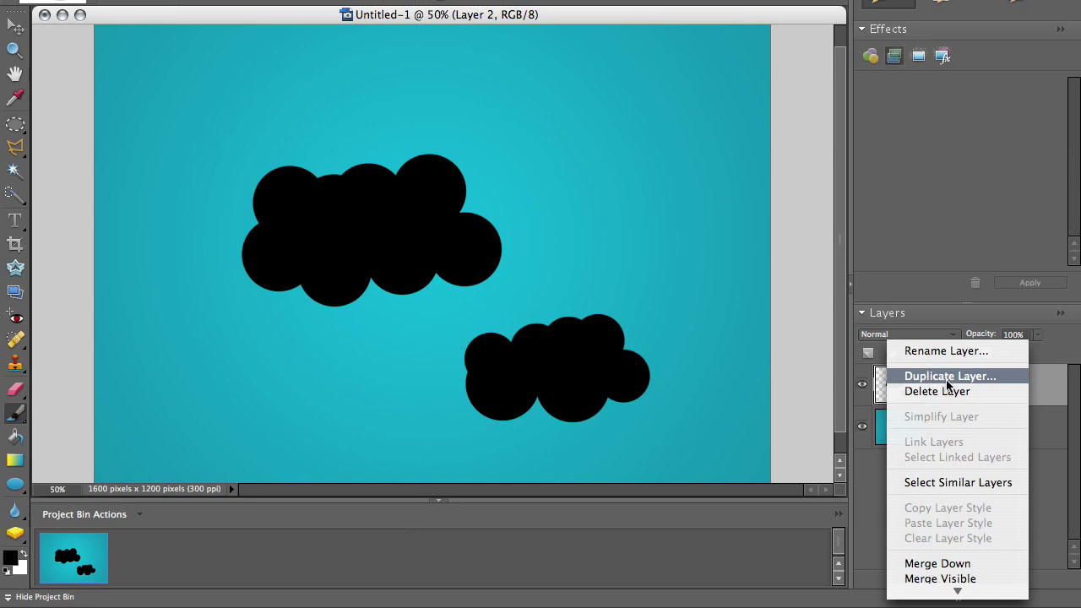
left_click(947, 380)
key("Return")
left_click(862, 384)
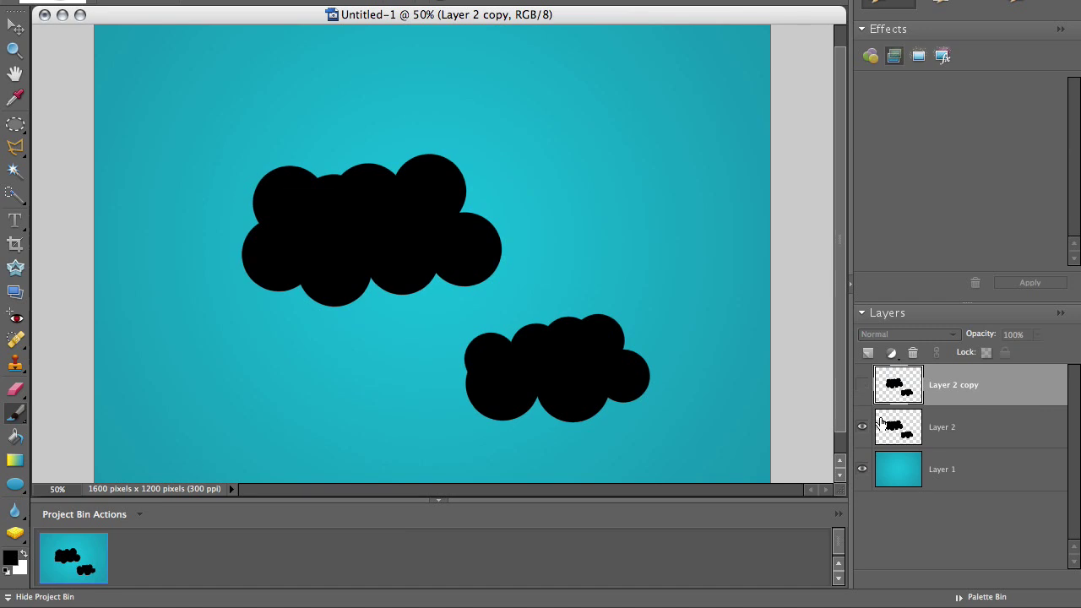
left_click(863, 427)
Step: Add Layer 3 and fill a first elliptical selection in the sky with black
left_click(869, 352)
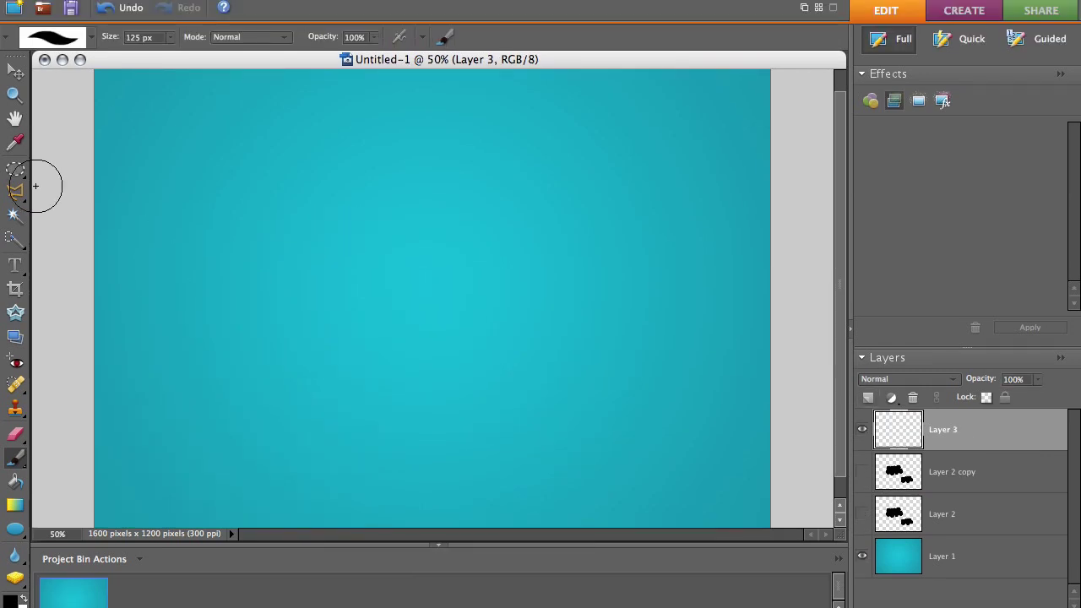
left_click(15, 169)
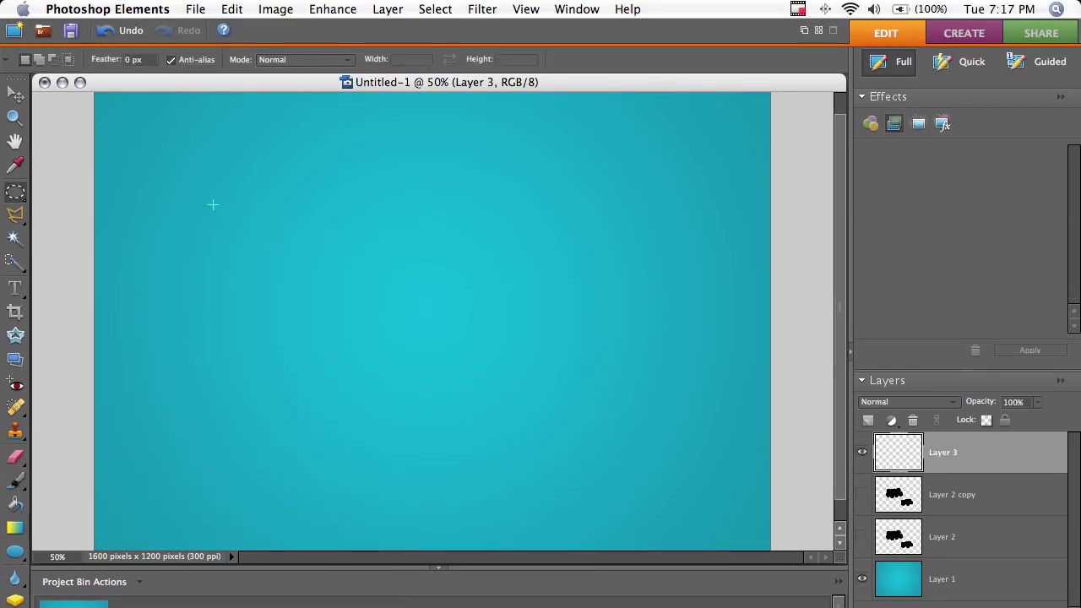
left_click_drag(338, 298, 357, 297)
left_click_drag(363, 297, 300, 264)
left_click(17, 192)
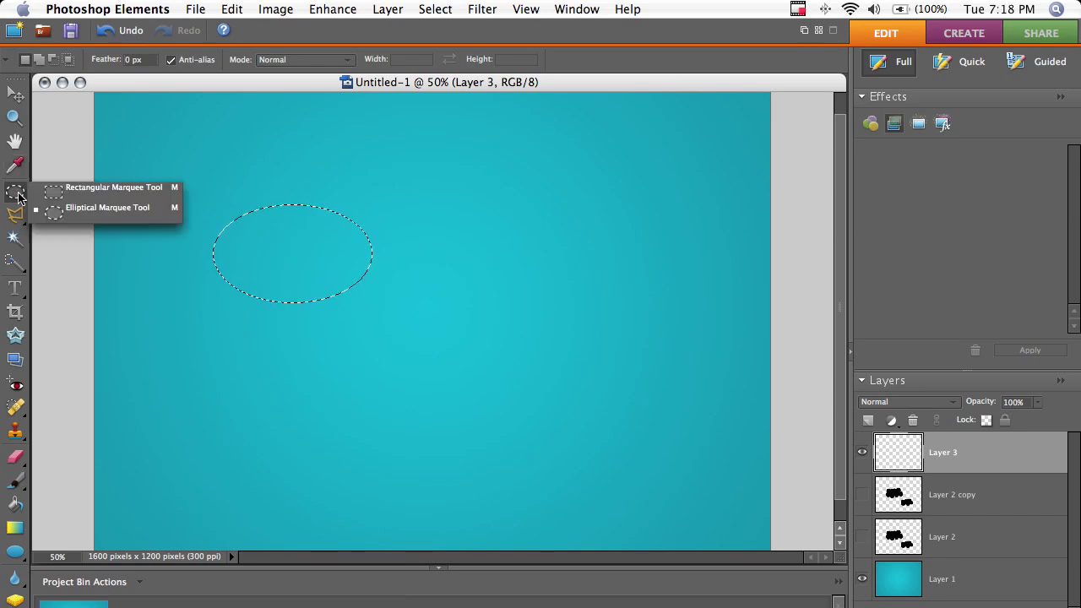
left_click(60, 213)
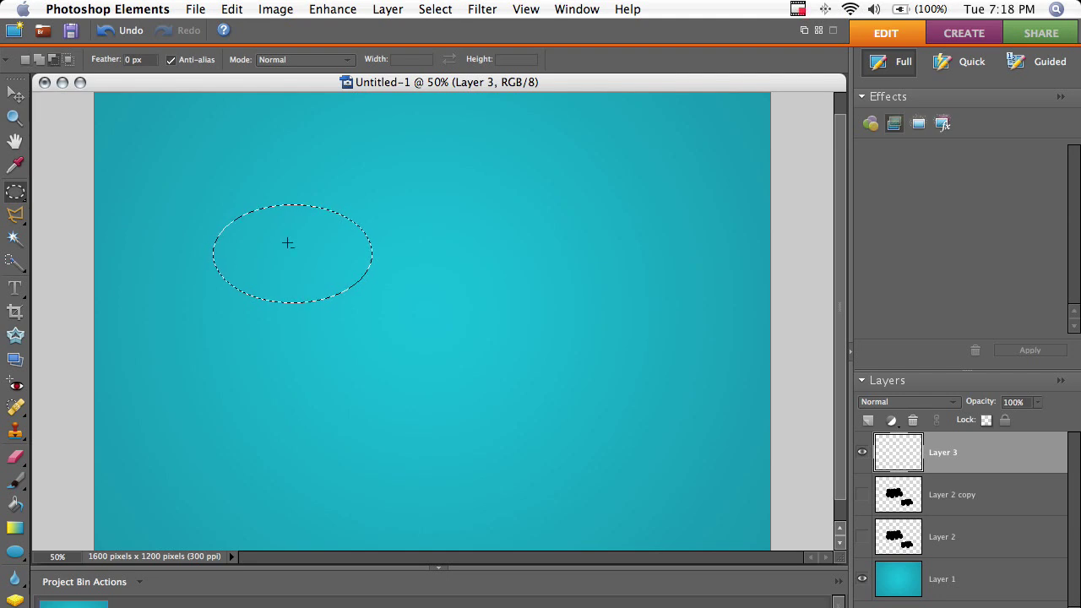
key("alt+BackSpace")
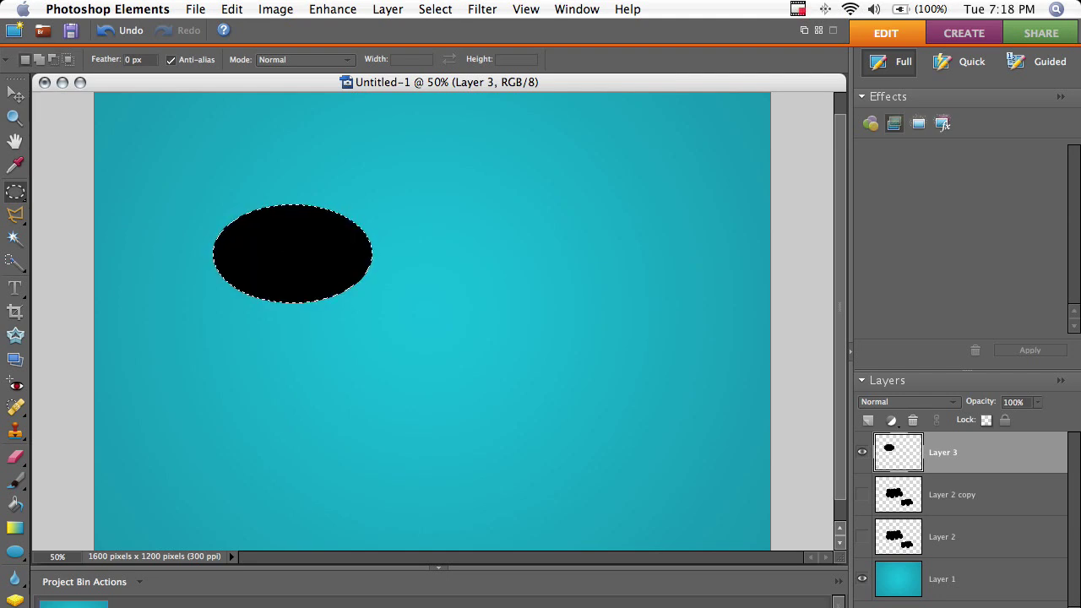
key("super+d")
Step: Fill five more overlapping ellipses with black to complete the cloud's lobes
left_click_drag(472, 304, 471, 309)
key("alt+BackSpace")
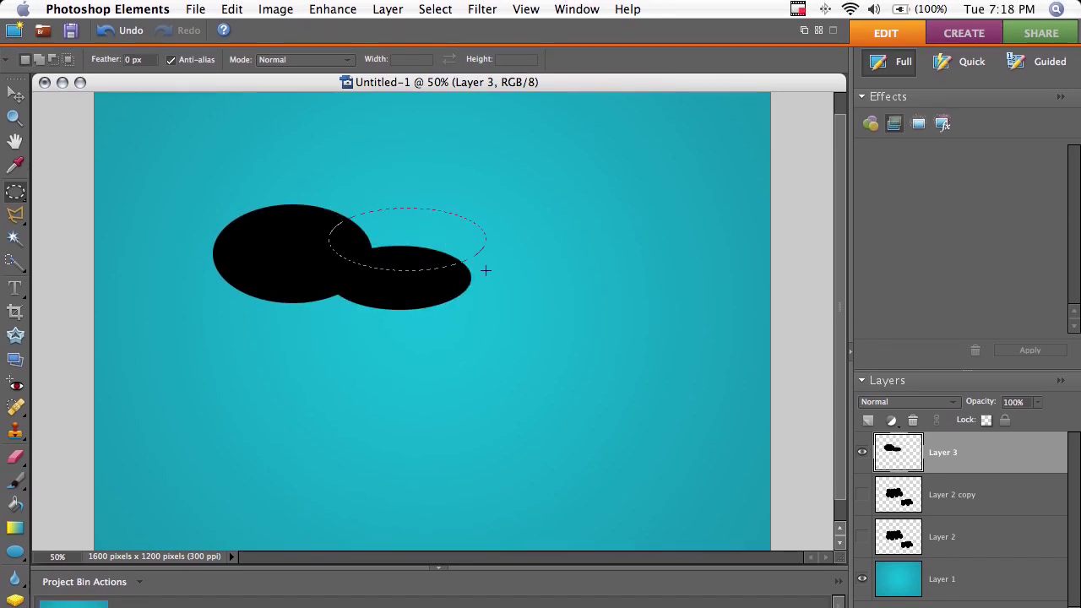
left_click_drag(486, 270, 501, 274)
key("alt+BackSpace")
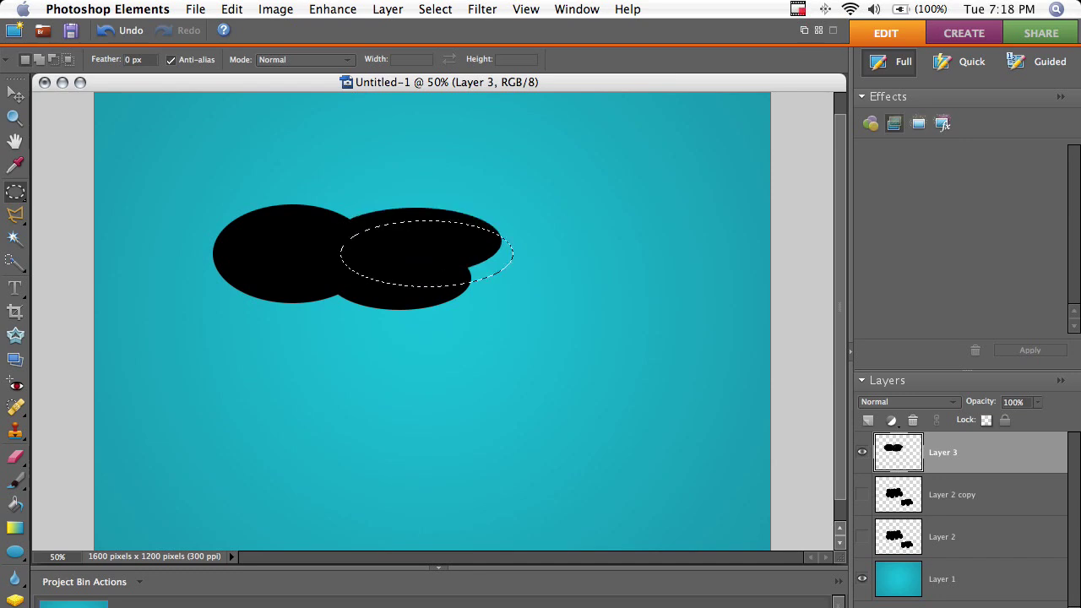
key("super+d")
left_click_drag(532, 308, 532, 307)
key("alt+BackSpace")
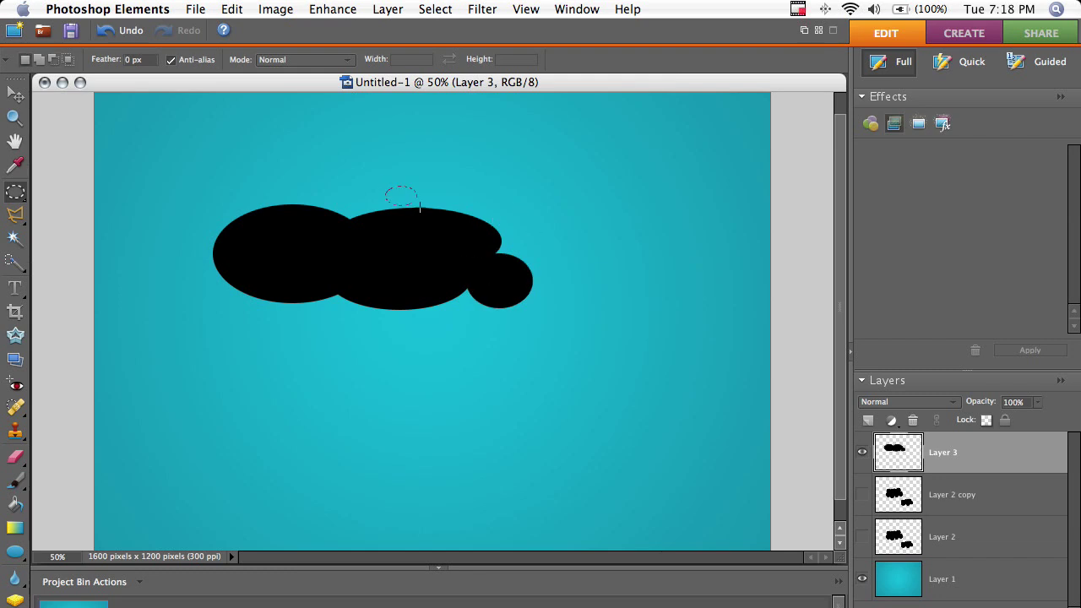
left_click_drag(481, 251, 482, 251)
key("alt+BackSpace")
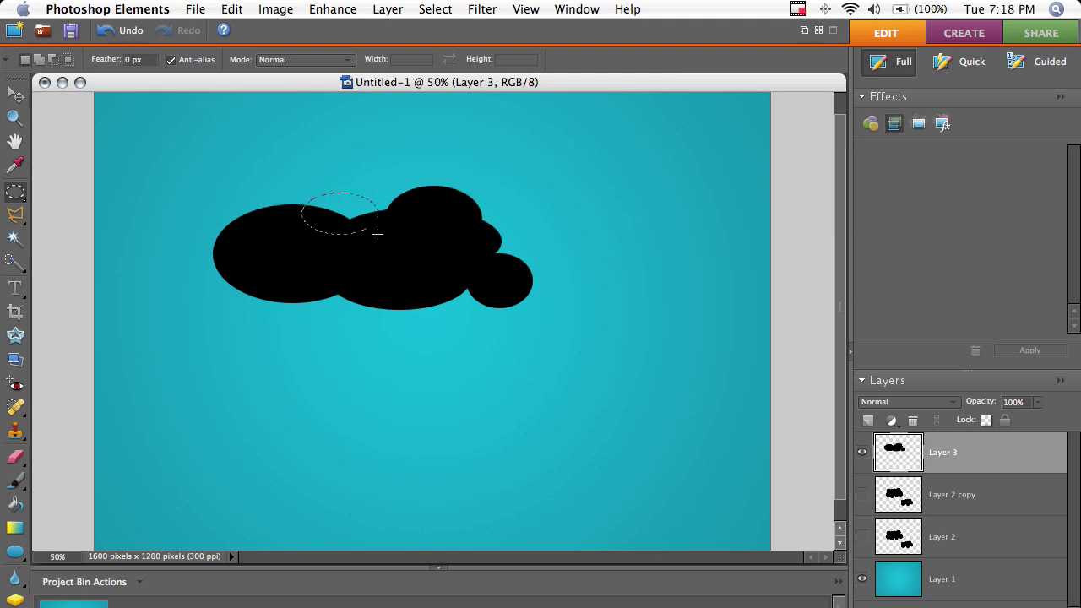
key("alt+BackSpace")
left_click_drag(338, 291, 414, 338)
key("alt+BackSpace")
Step: Deselect and duplicate Layer 3 as Layer 3 copy
key("ctrl+d")
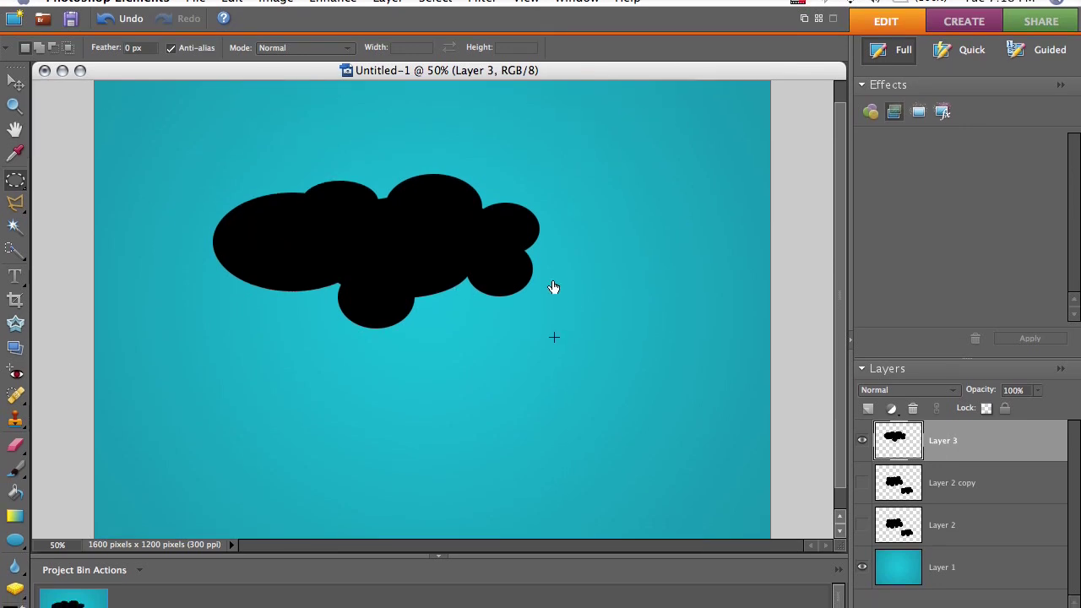
right_click(890, 444)
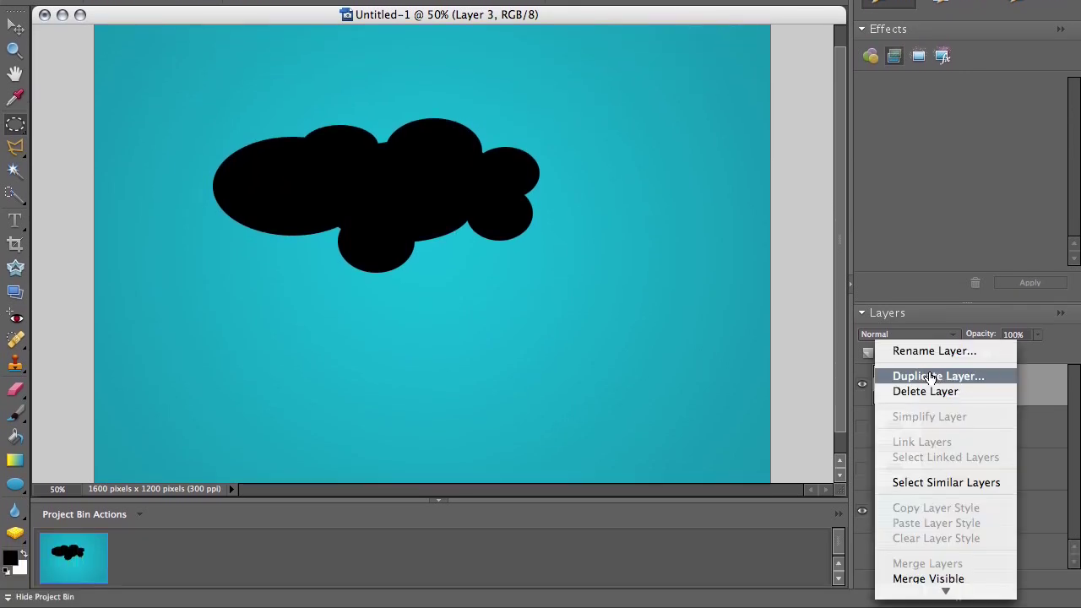
left_click(930, 377)
key("Return")
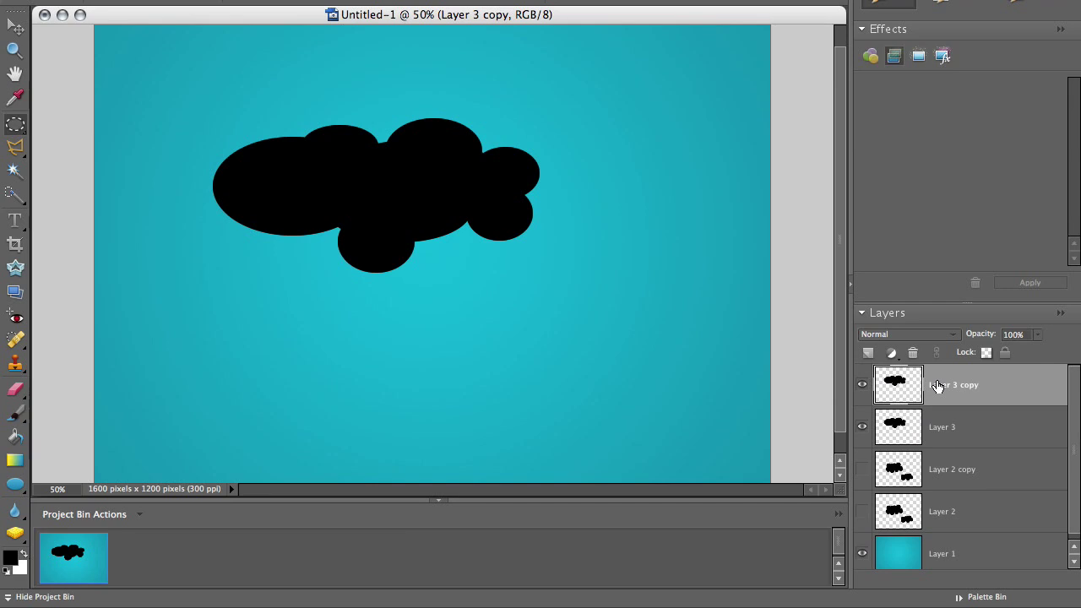
Step: Hide Layer 3 and its copy, show Layer 2 and Layer 2 copy, leaving Layer 2 copy active
left_click(875, 424)
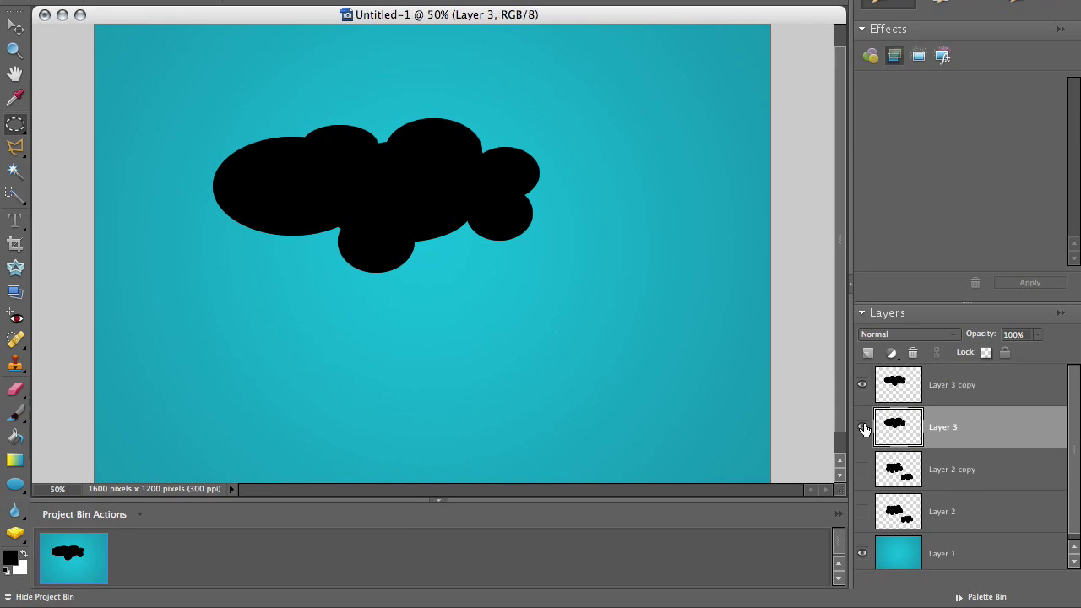
left_click(862, 427)
left_click(863, 386)
left_click(899, 463)
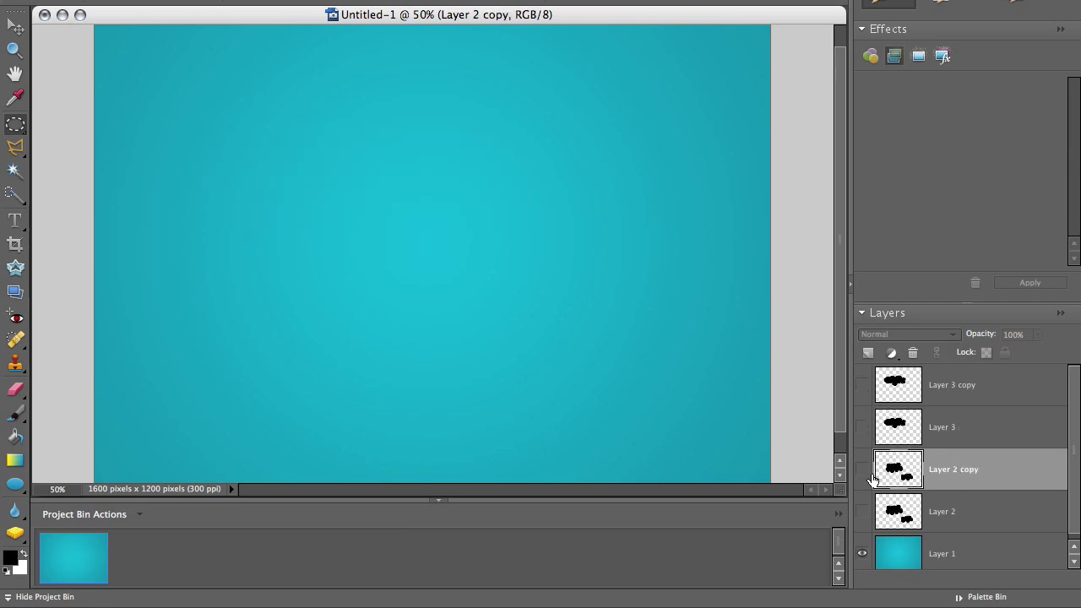
left_click(862, 514)
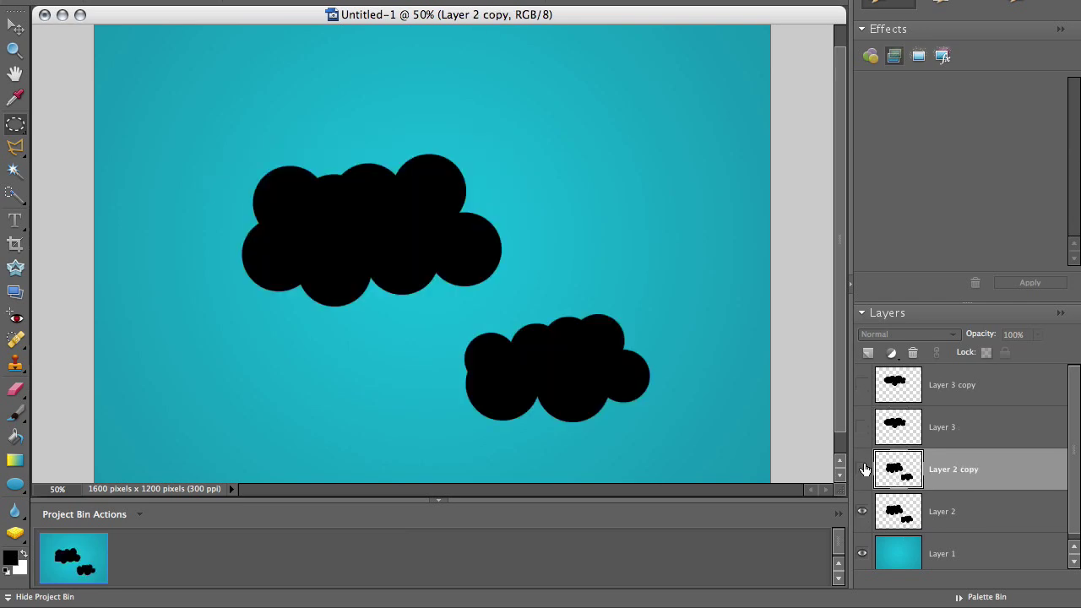
left_click(863, 470)
left_click(911, 514)
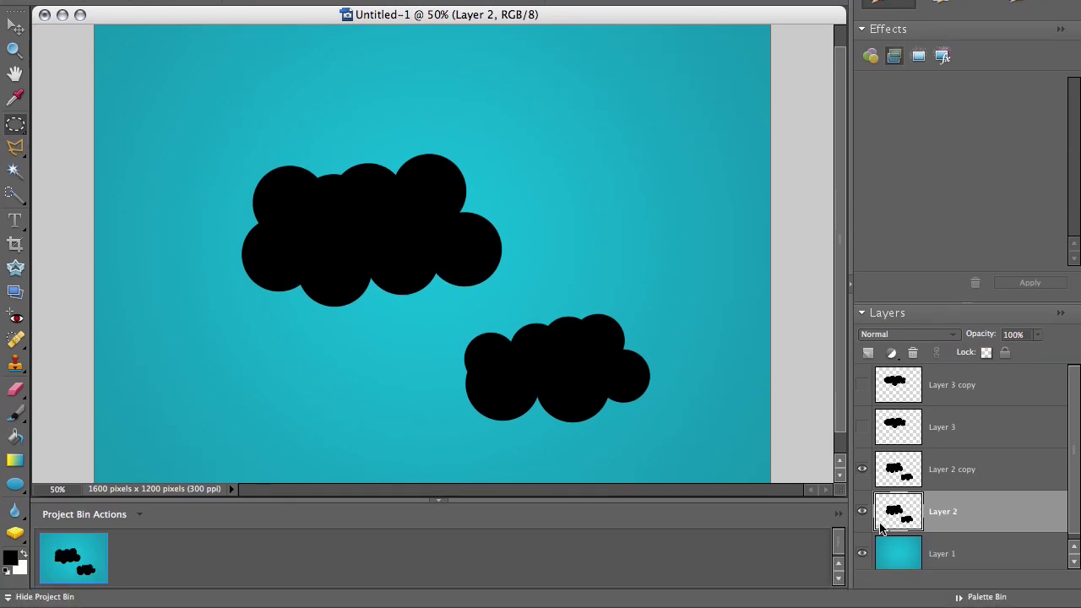
left_click(897, 470)
Step: Add a Gradient Fill layer clipped to the cloud layer below
left_click(388, 8)
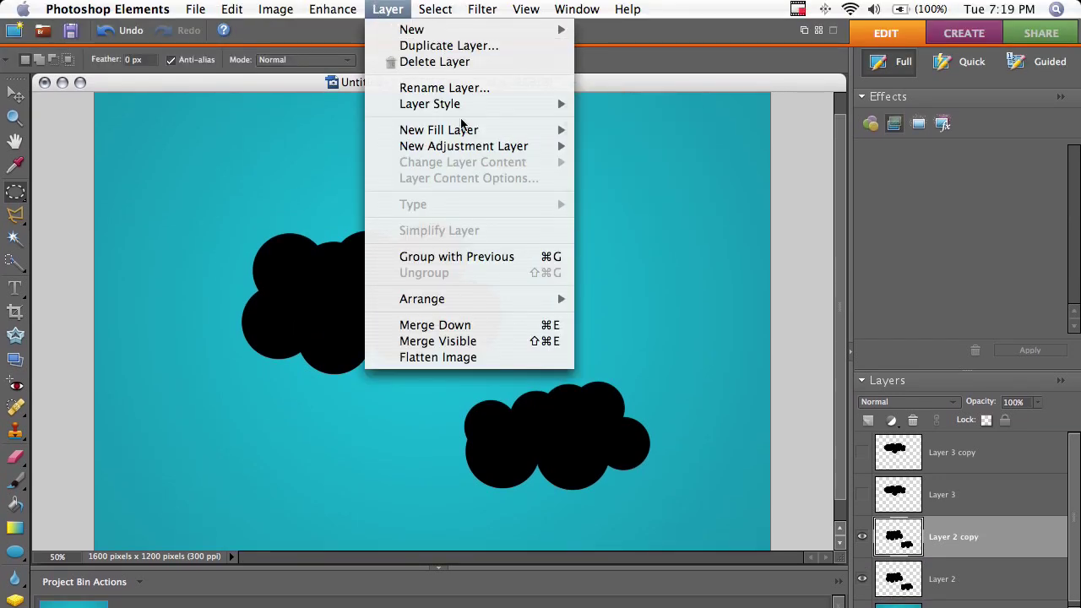
mouse_move(464, 132)
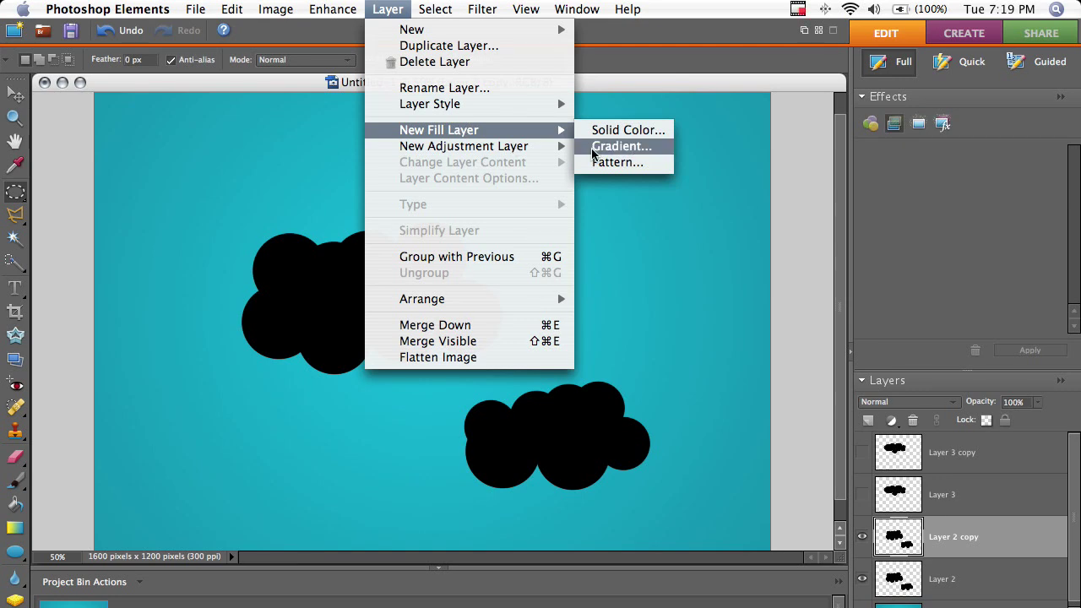
left_click(619, 149)
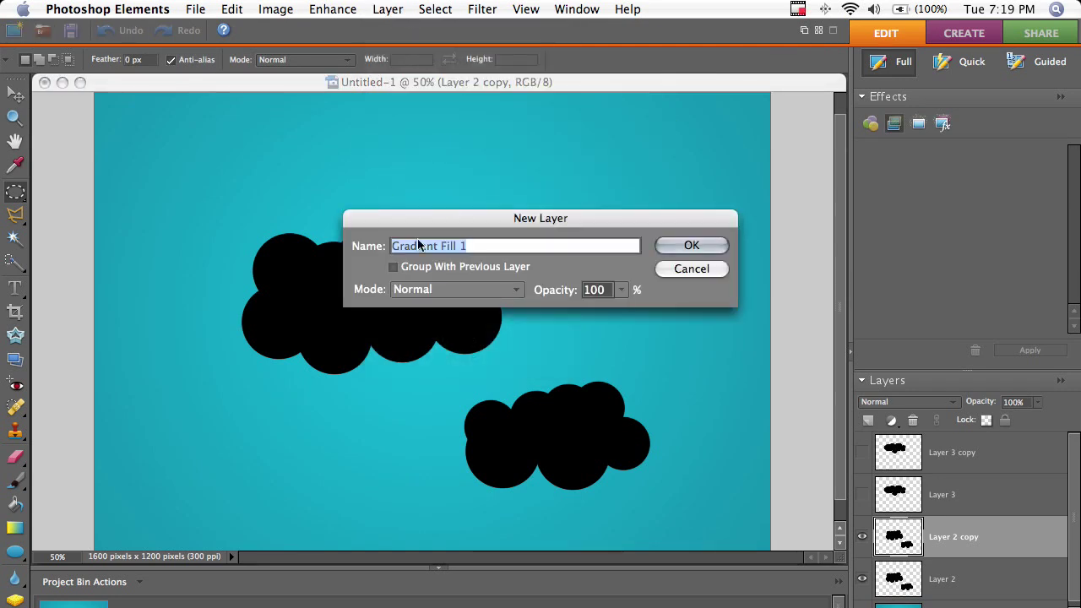
left_click(394, 268)
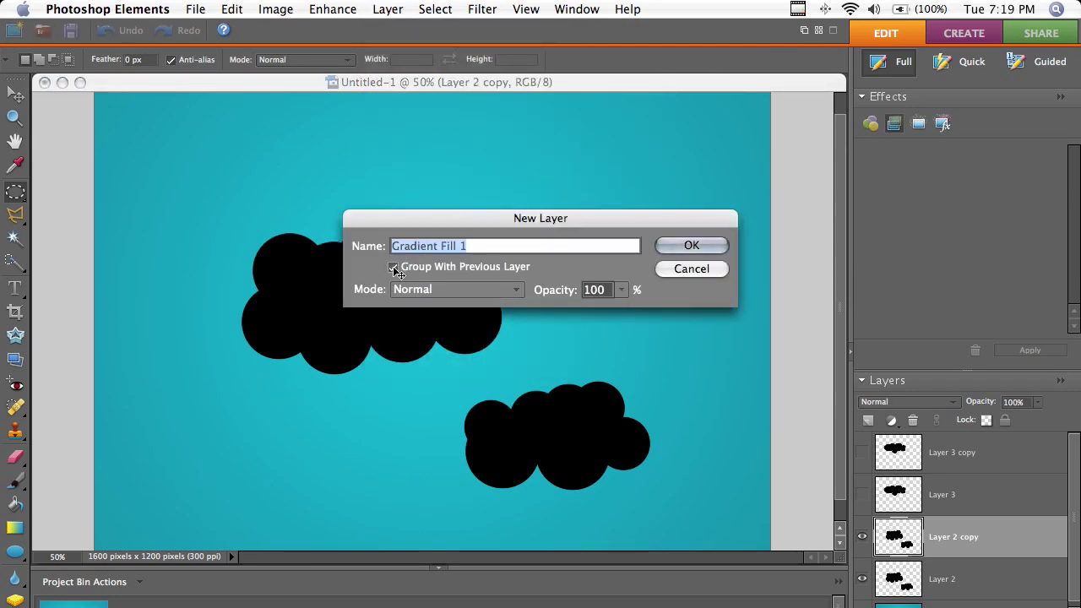
left_click(691, 247)
Step: Make the gradient Foreground to Background with its left stop set to grey 878787
left_click(664, 252)
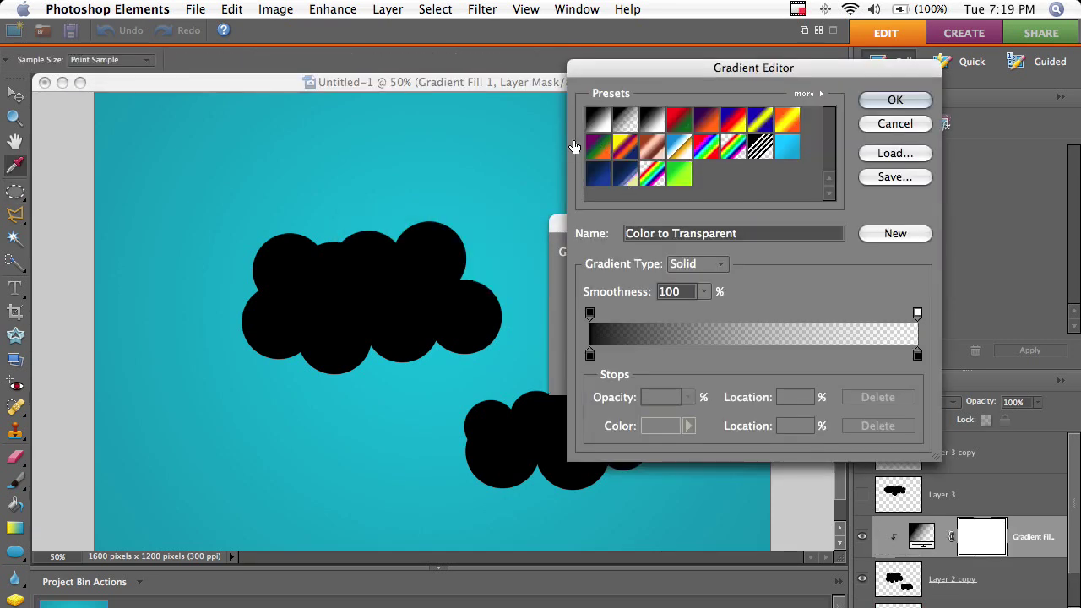
left_click(597, 124)
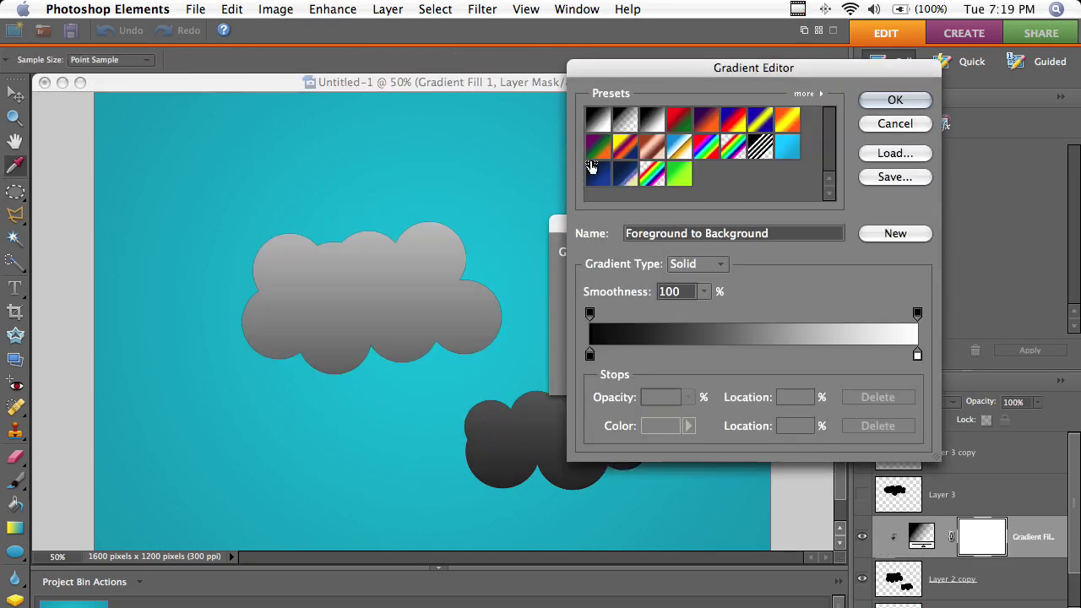
left_click(590, 354)
double_click(590, 354)
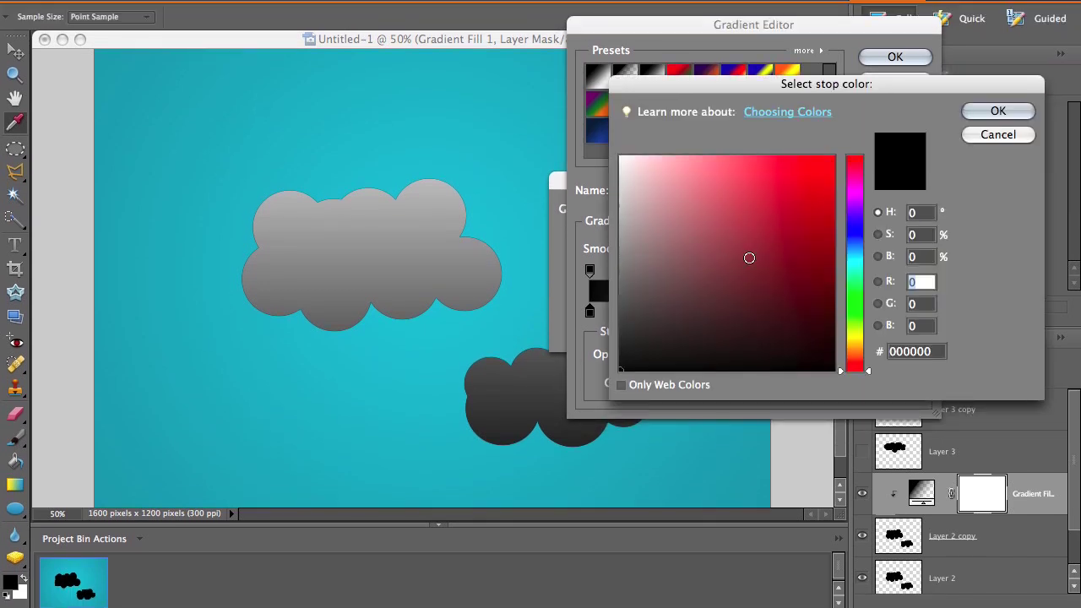
left_click_drag(749, 257, 586, 256)
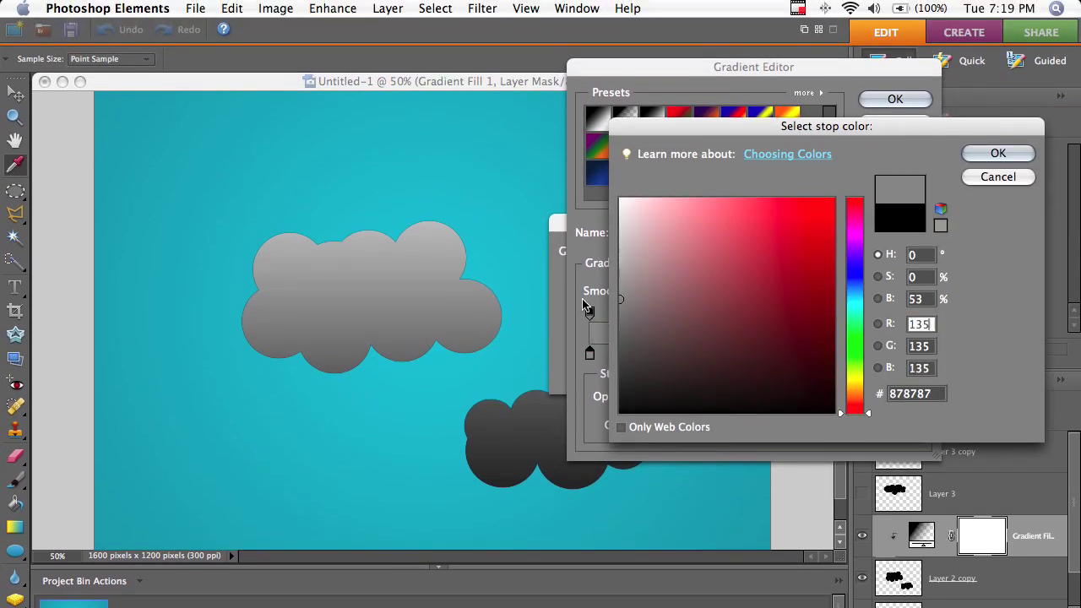
left_click(999, 154)
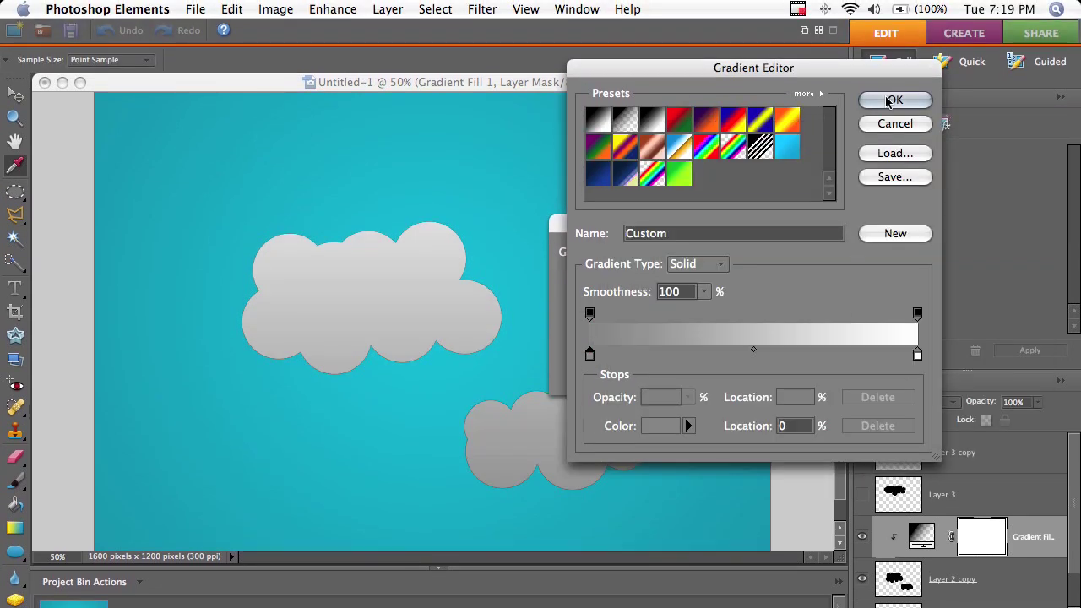
left_click(891, 100)
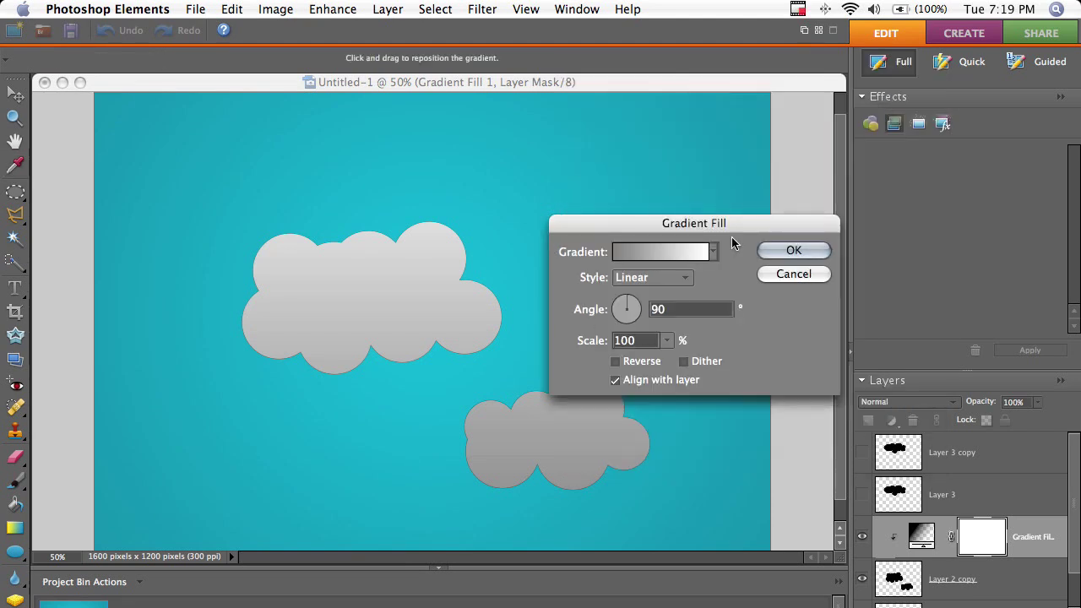
Step: Reposition the gradient within the clouds and scale it to 111%
left_click_drag(735, 222, 859, 123)
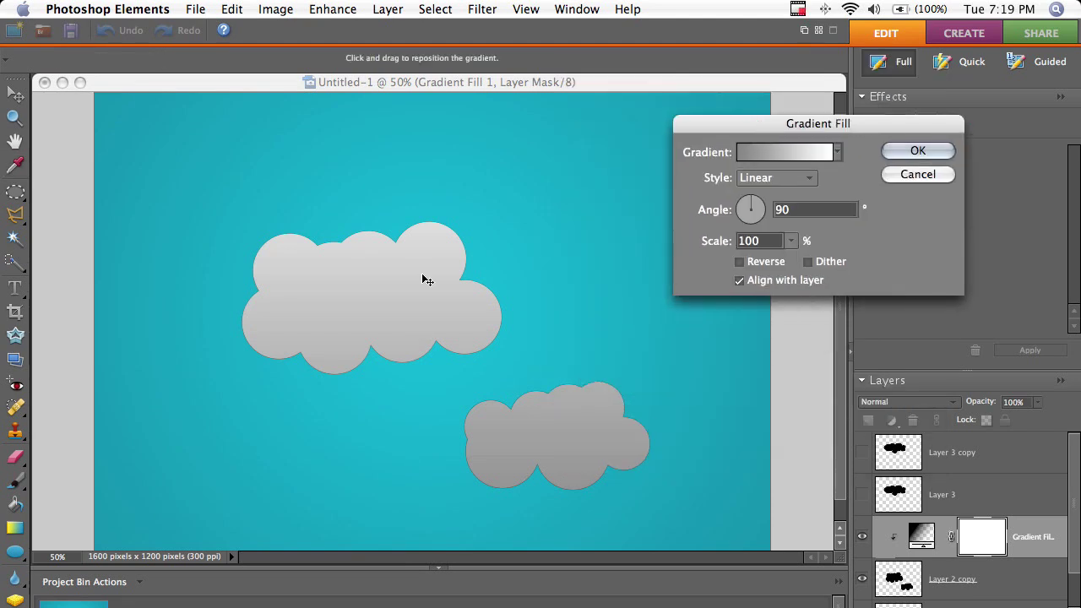
left_click_drag(394, 304, 392, 335)
left_click(790, 248)
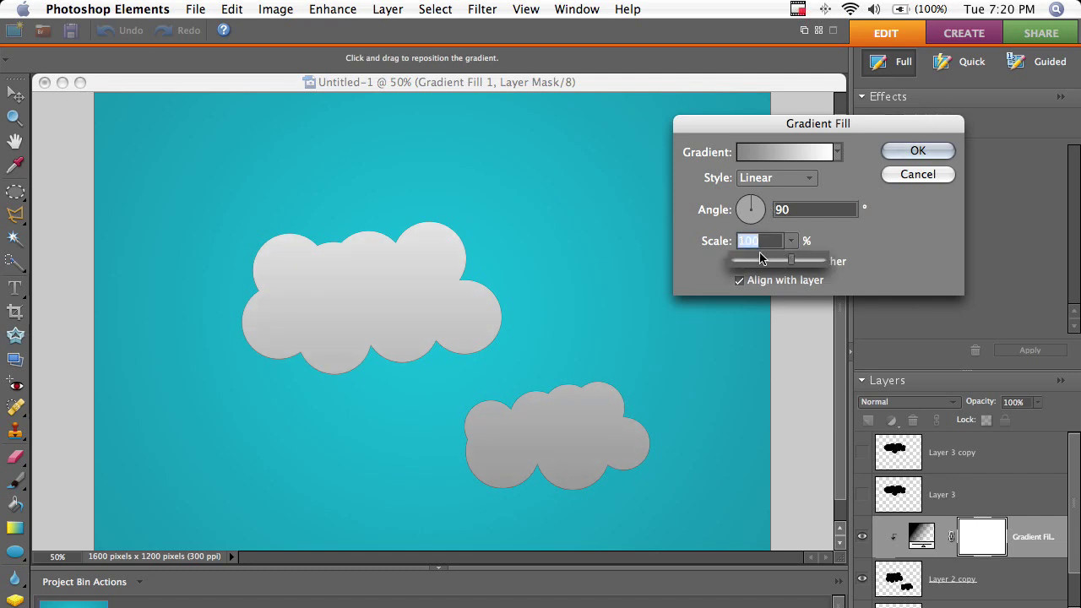
left_click_drag(763, 261, 800, 262)
mouse_move(382, 314)
left_mouse_down()
mouse_move(362, 325)
mouse_move(362, 378)
mouse_move(447, 267)
mouse_move(259, 430)
mouse_move(374, 291)
mouse_move(377, 301)
left_mouse_up()
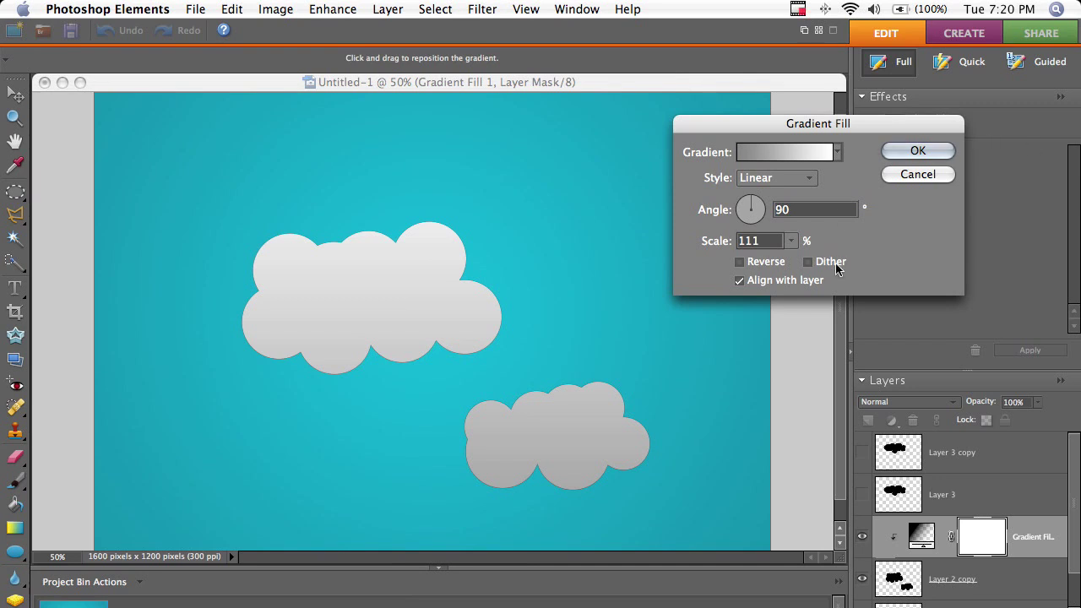
Step: Commit the gradient fill, then blur Layer 2's shadows with a 7.9 px Gaussian Blur
left_click(901, 150)
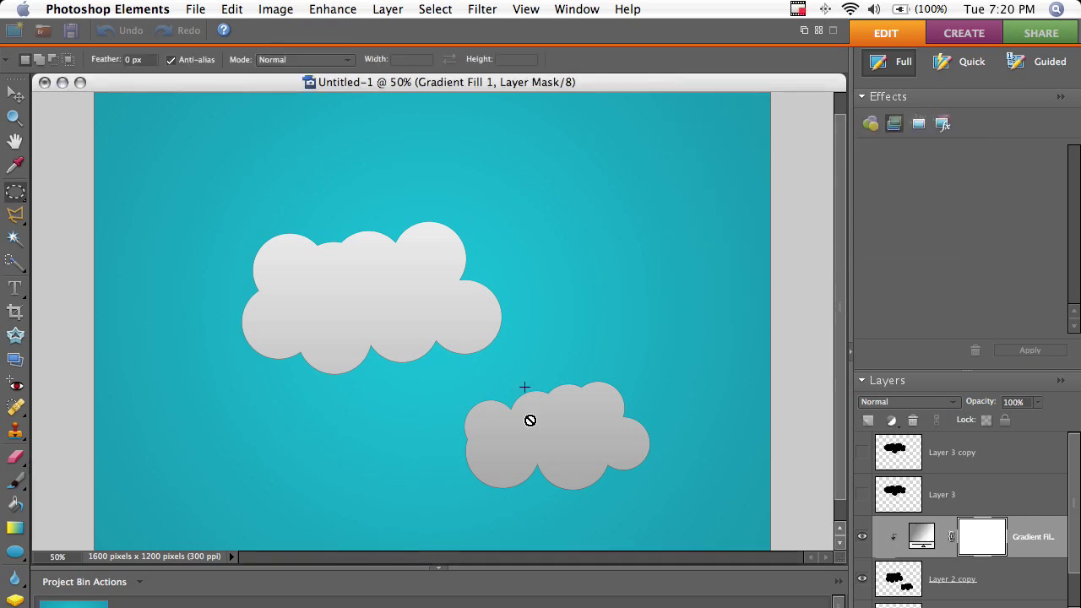
left_click(906, 607)
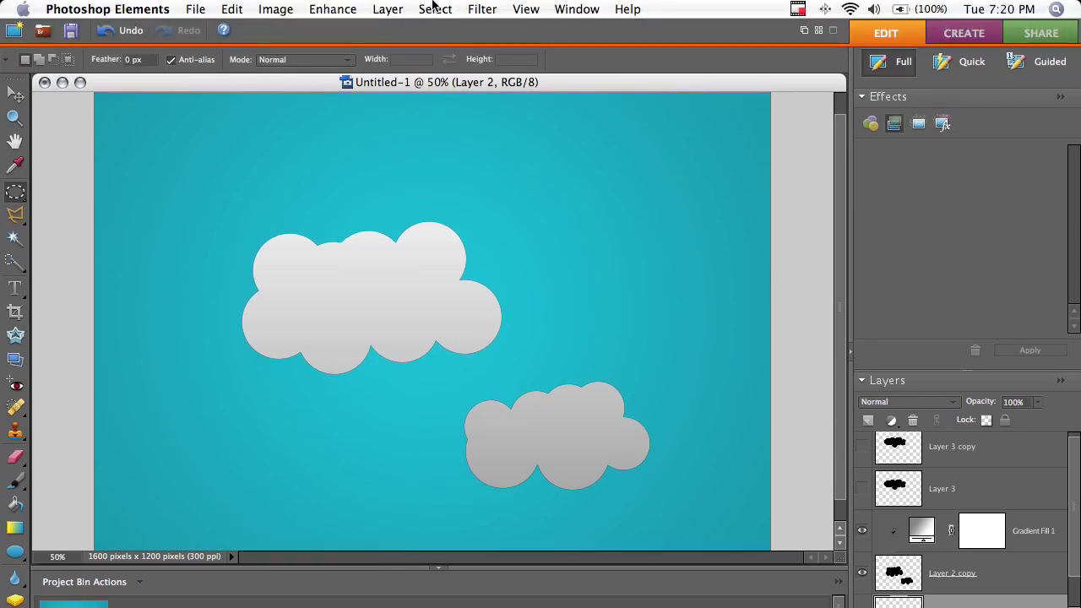
left_click(432, 8)
mouse_move(483, 9)
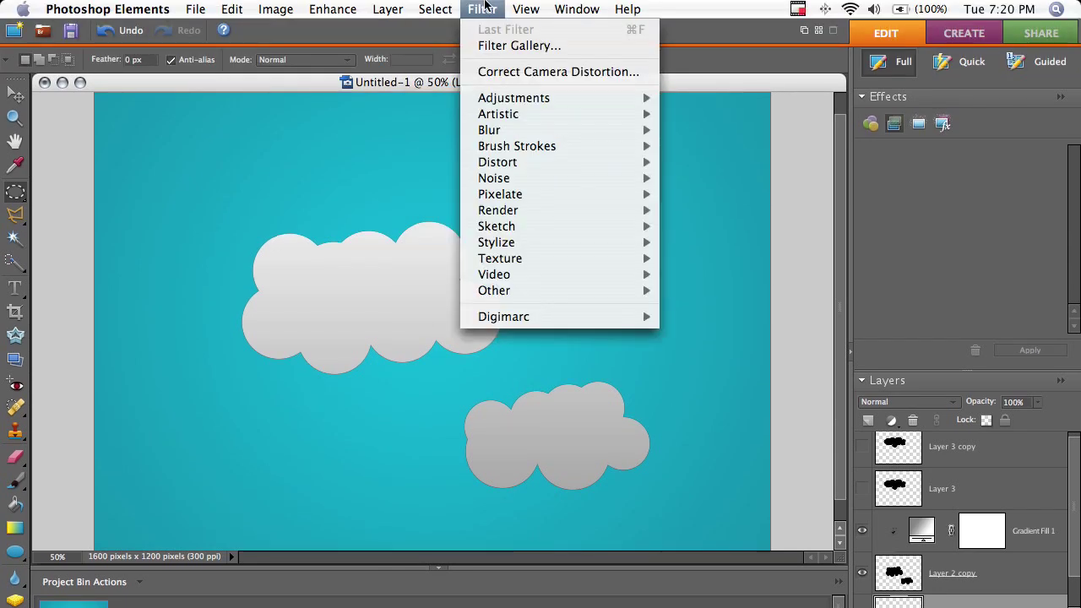
mouse_move(640, 131)
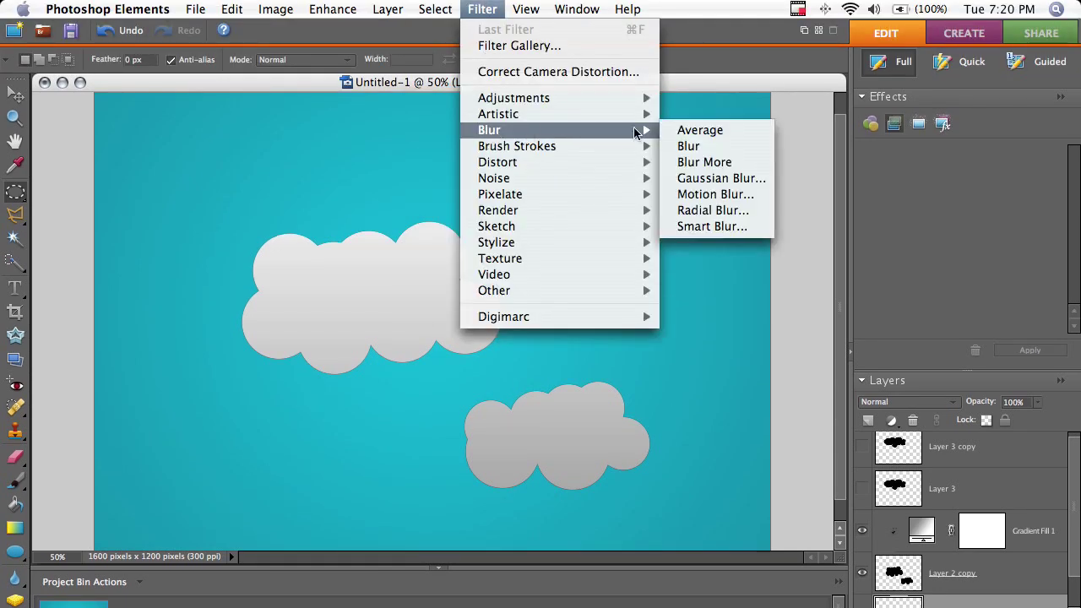
left_click(740, 179)
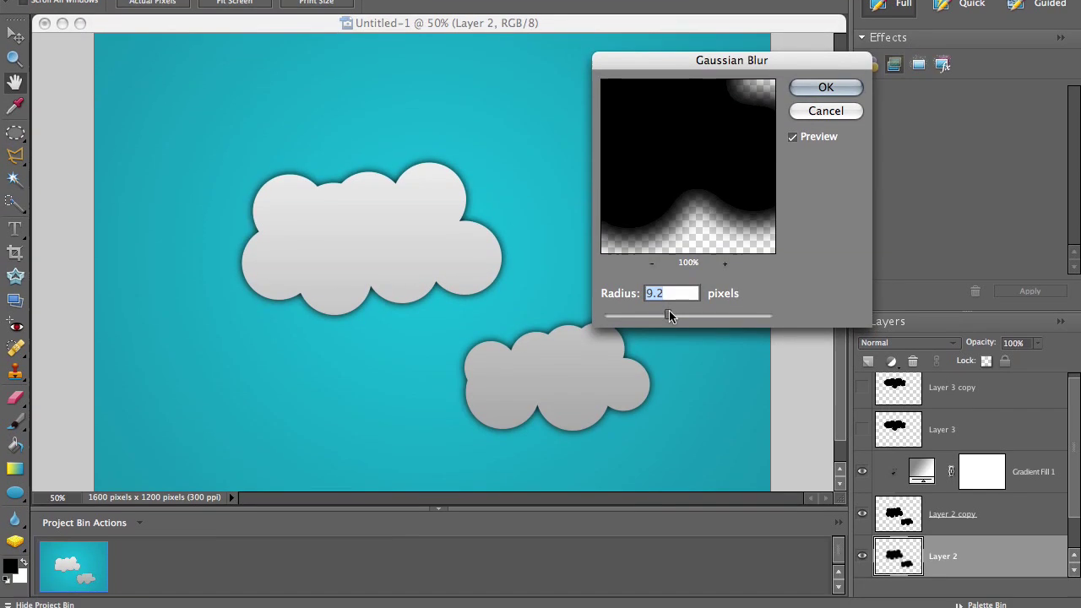
mouse_move(669, 314)
left_mouse_down()
mouse_move(732, 314)
mouse_move(669, 310)
left_mouse_up()
left_click(612, 311)
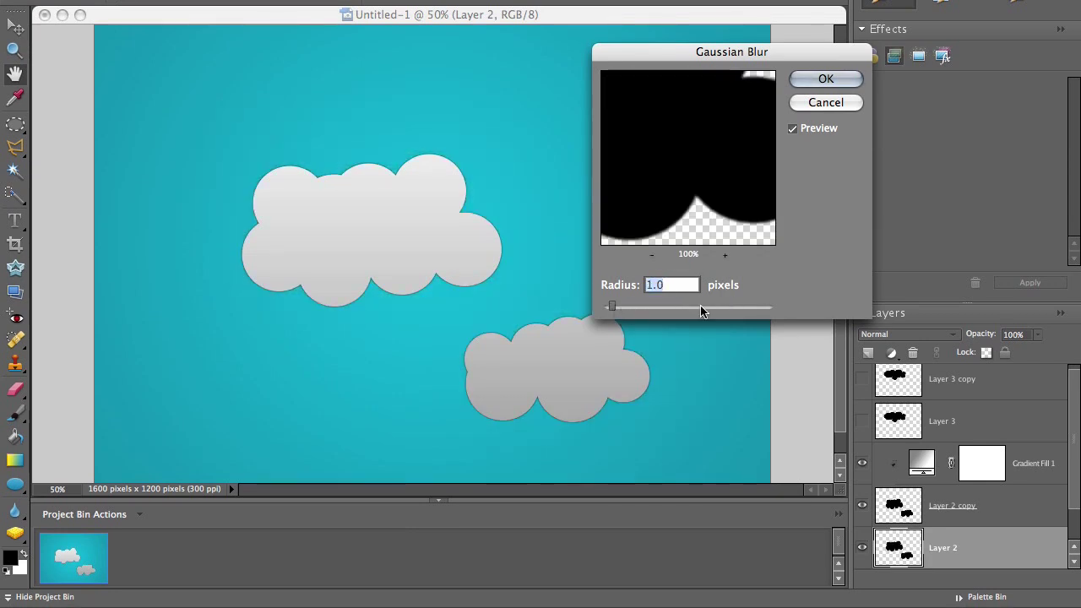
left_click(671, 309)
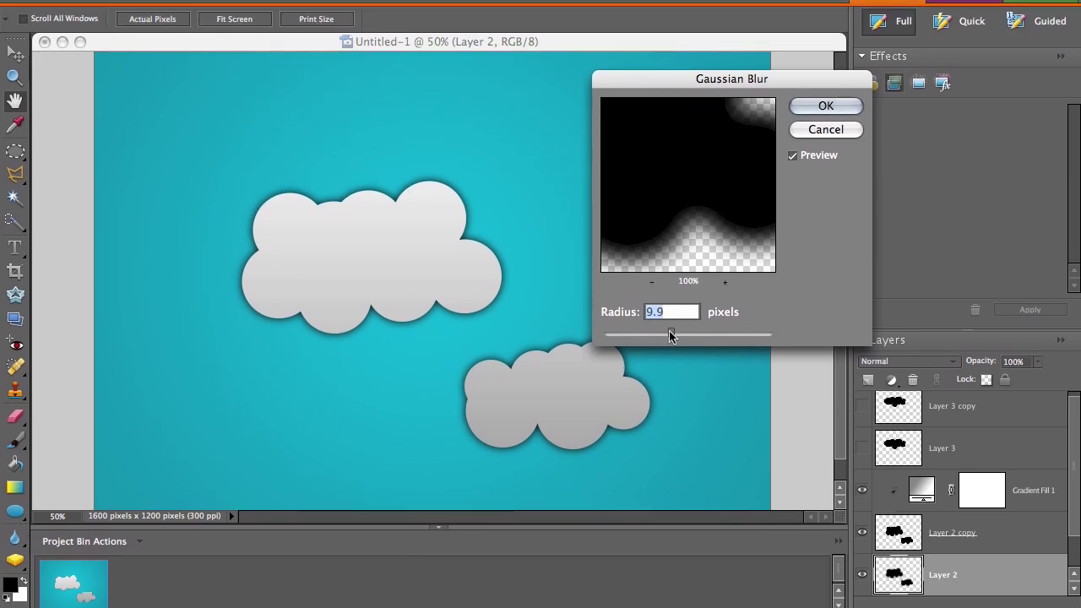
left_click_drag(671, 338, 661, 338)
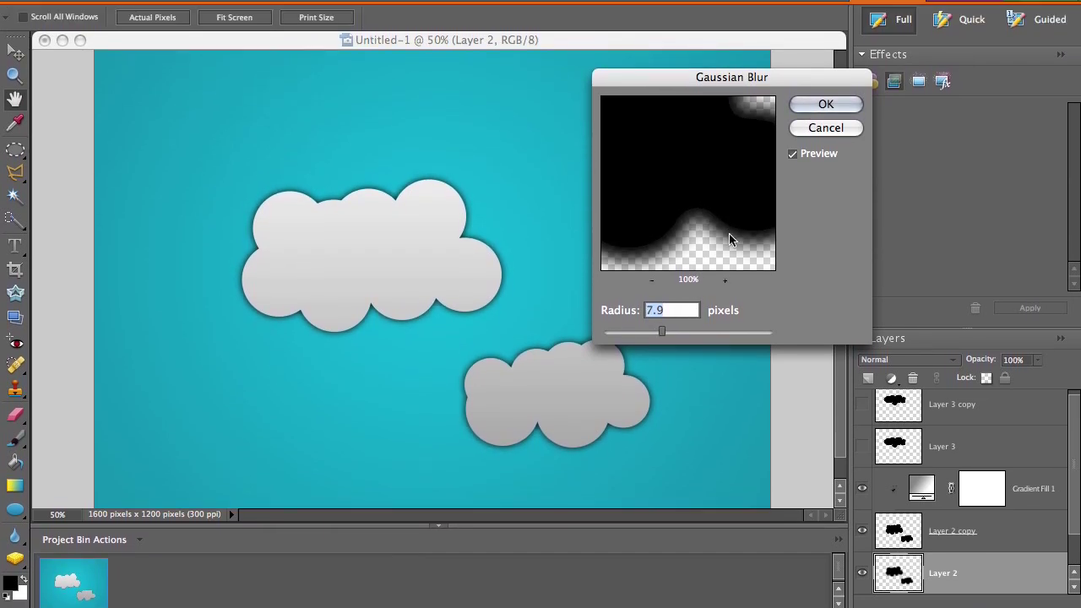
key("Return")
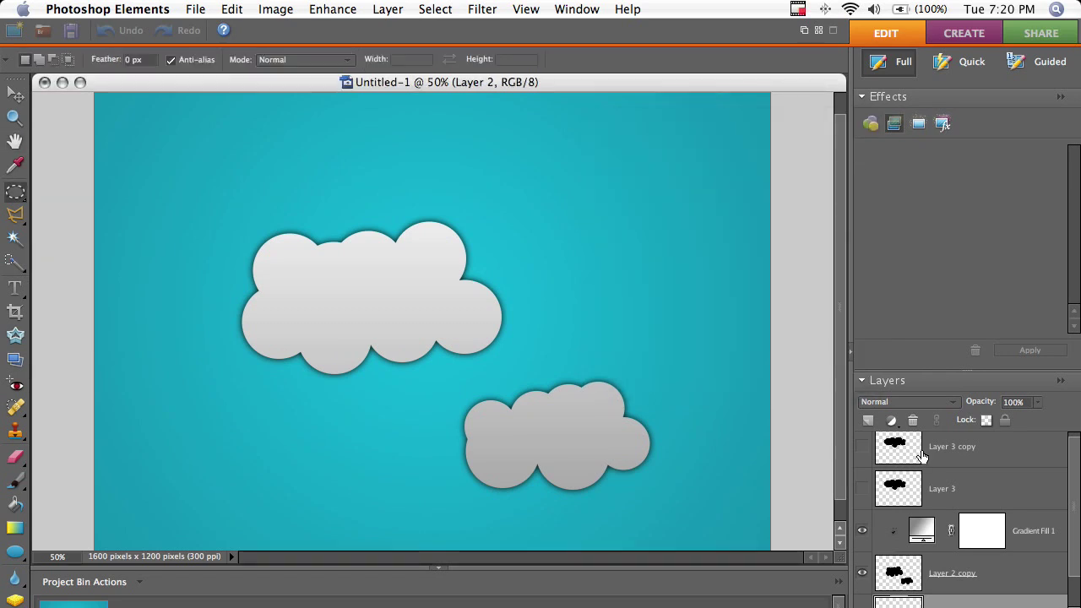
Step: Show Layer 3 and hide Gradient Fill 1, Layer 2 copy and Layer 2
left_click(863, 488)
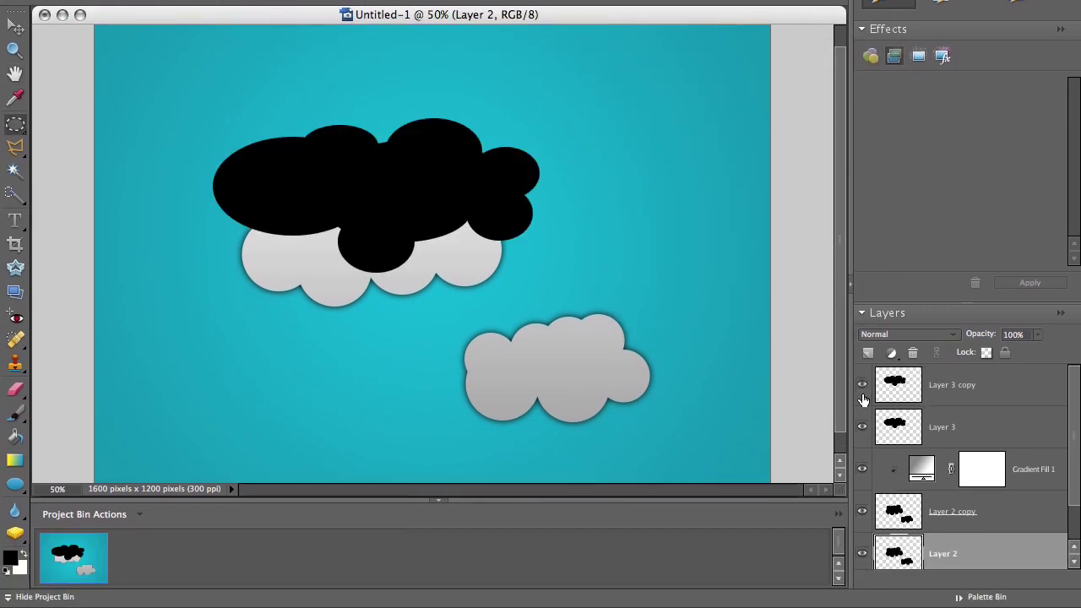
left_click(861, 469)
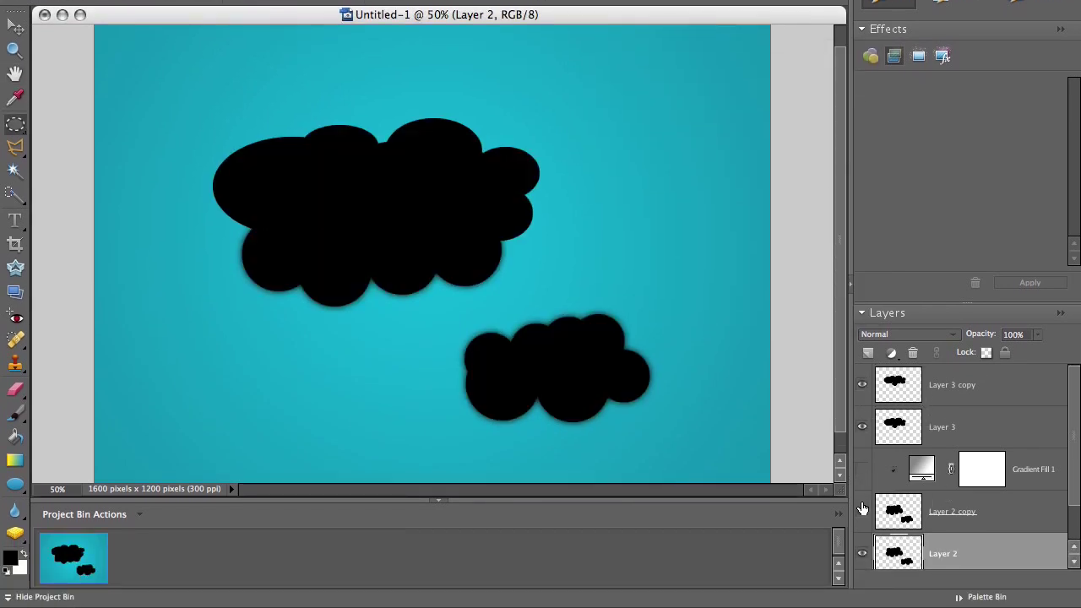
left_click(862, 511)
left_click(863, 553)
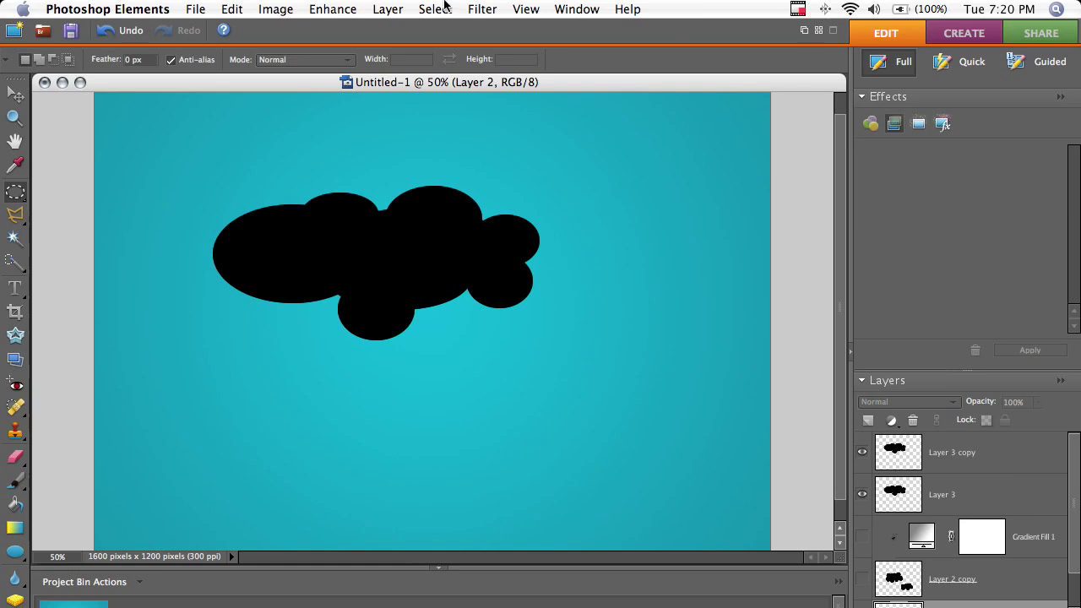
Step: Add a clipped Gradient Fill 2 layer using the Foreground to Background gradient
left_click(407, 9)
mouse_move(473, 135)
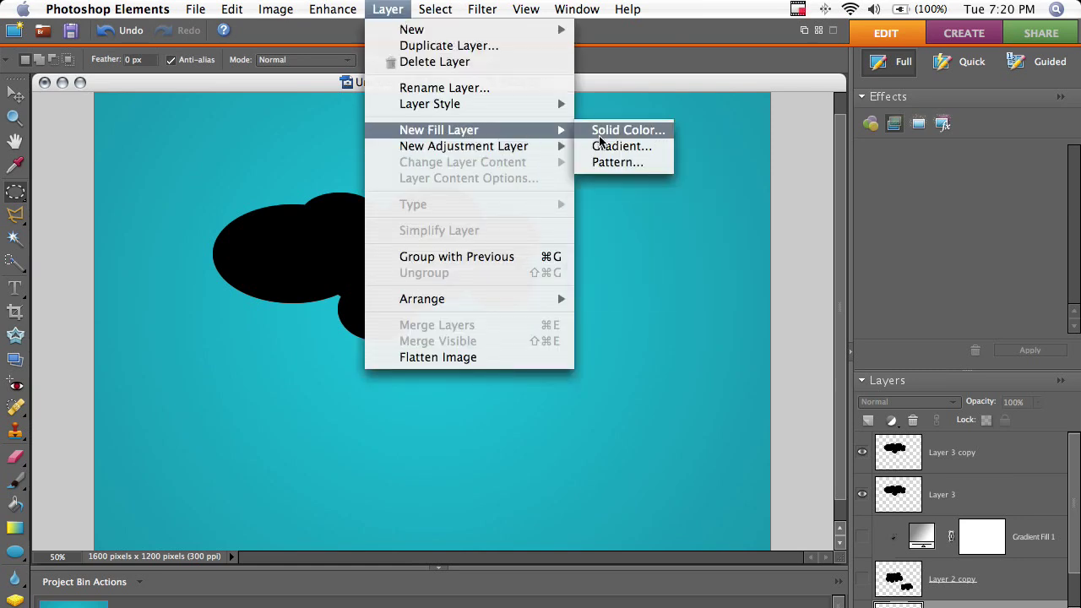
left_click(622, 144)
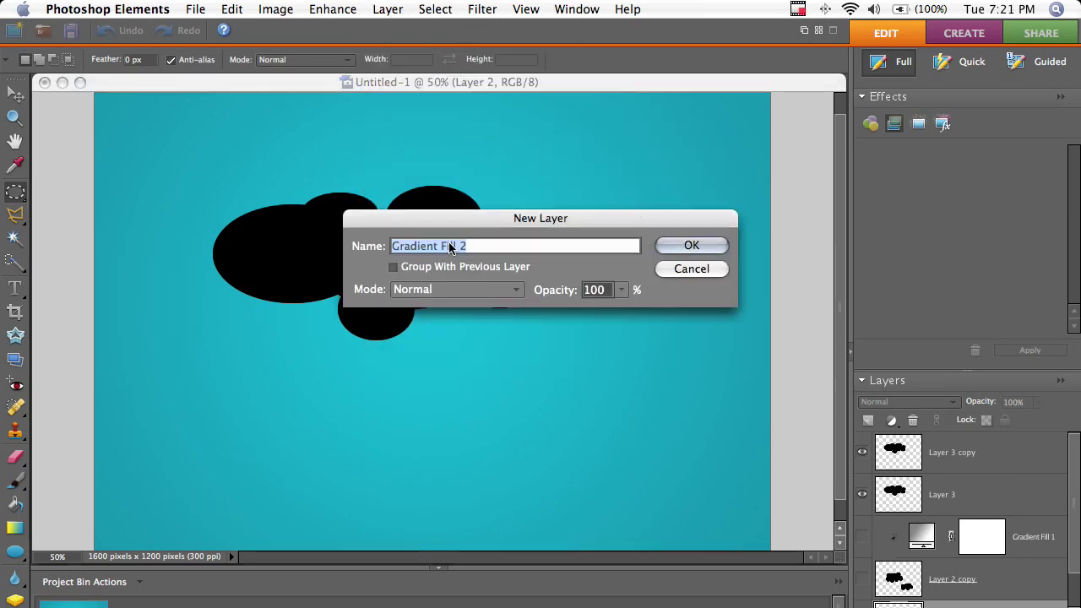
left_click(393, 267)
left_click(720, 246)
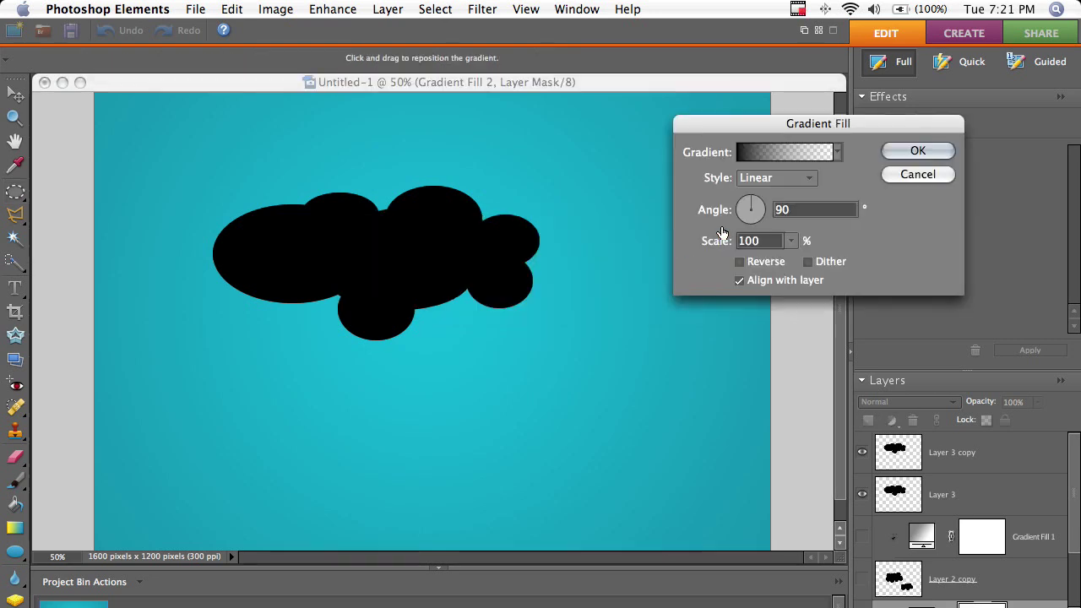
left_click(795, 152)
left_click(608, 129)
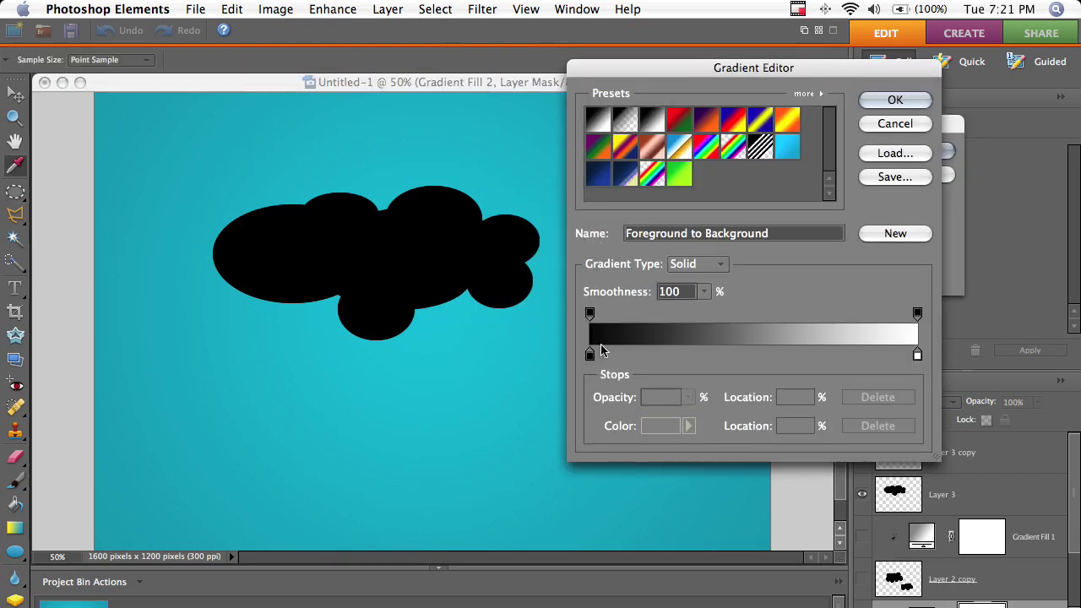
Step: Set the dark stop to grey 9c9c9c, accept the gradient, then cancel the new fill layer
left_click(590, 353)
double_click(590, 354)
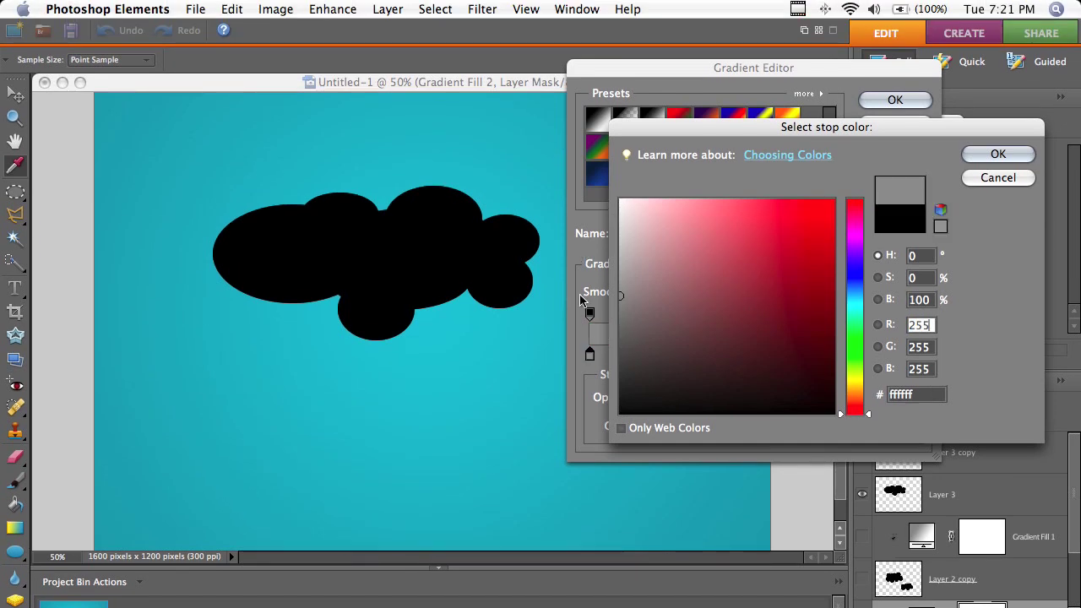
left_click(573, 288)
left_click(984, 154)
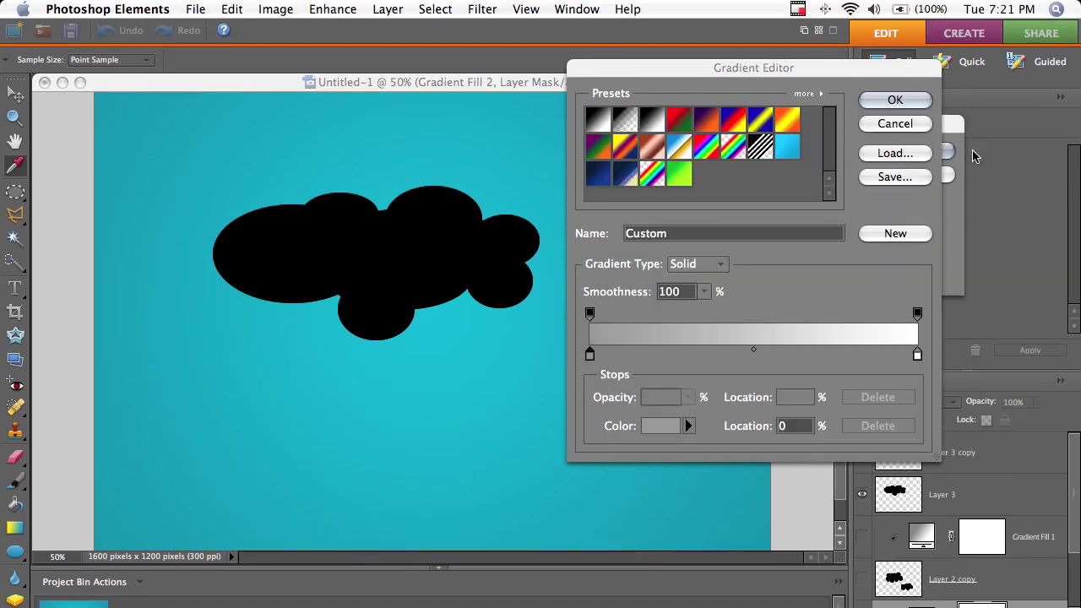
left_click(896, 99)
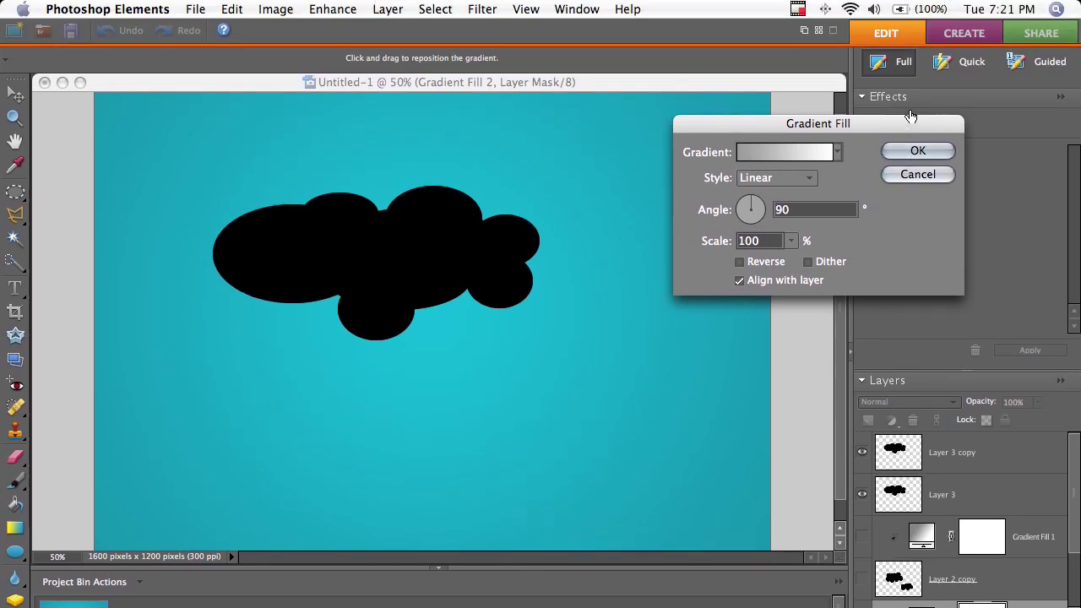
left_click(919, 124)
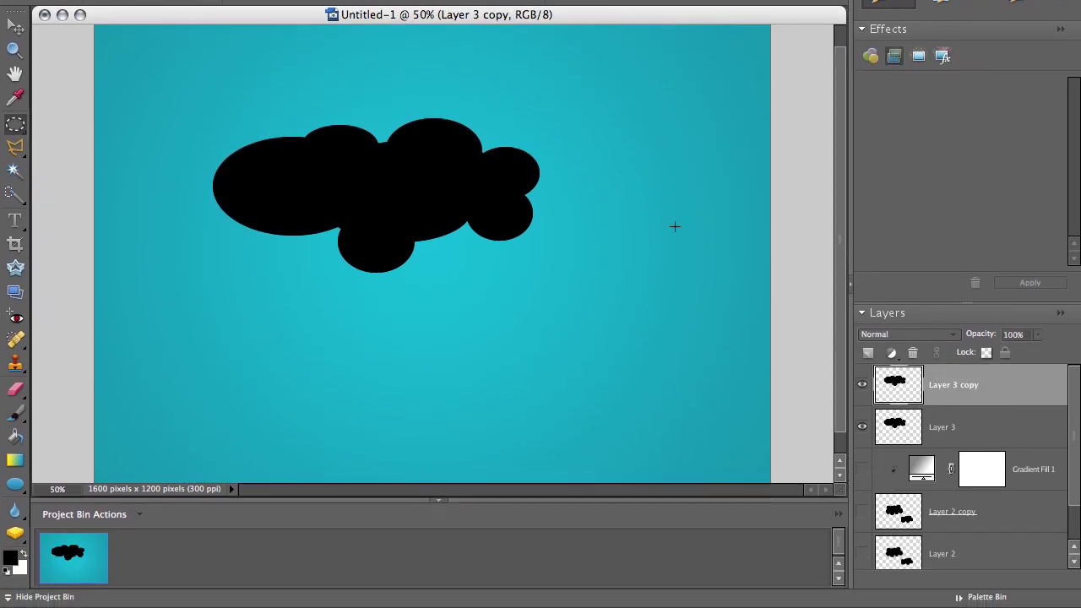